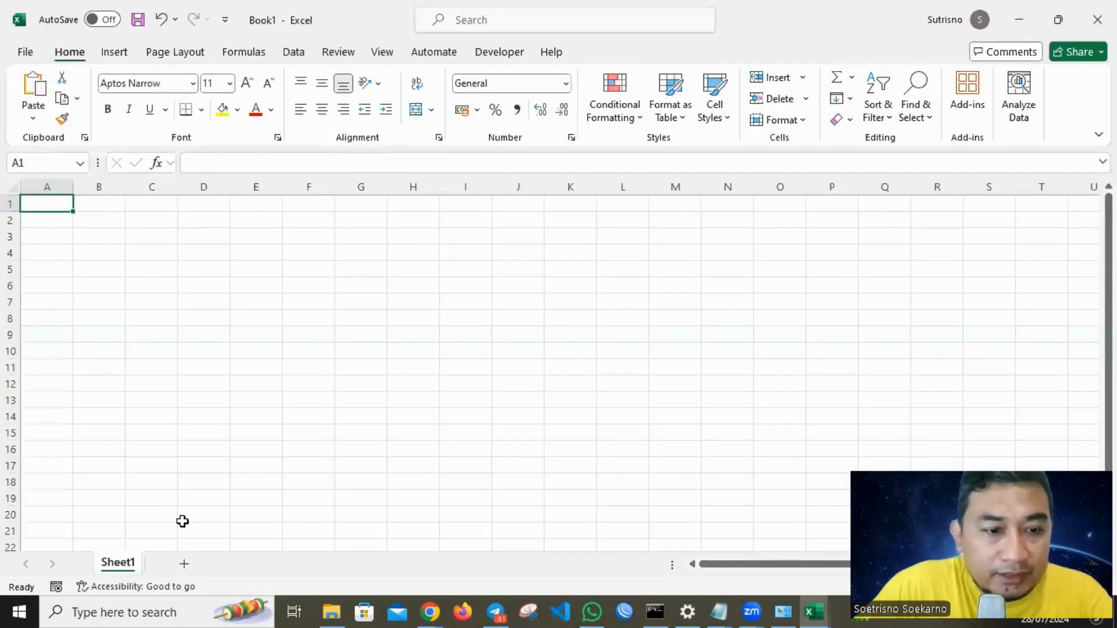
Rename the worksheet to VLOOKUP.
double_click(119, 563)
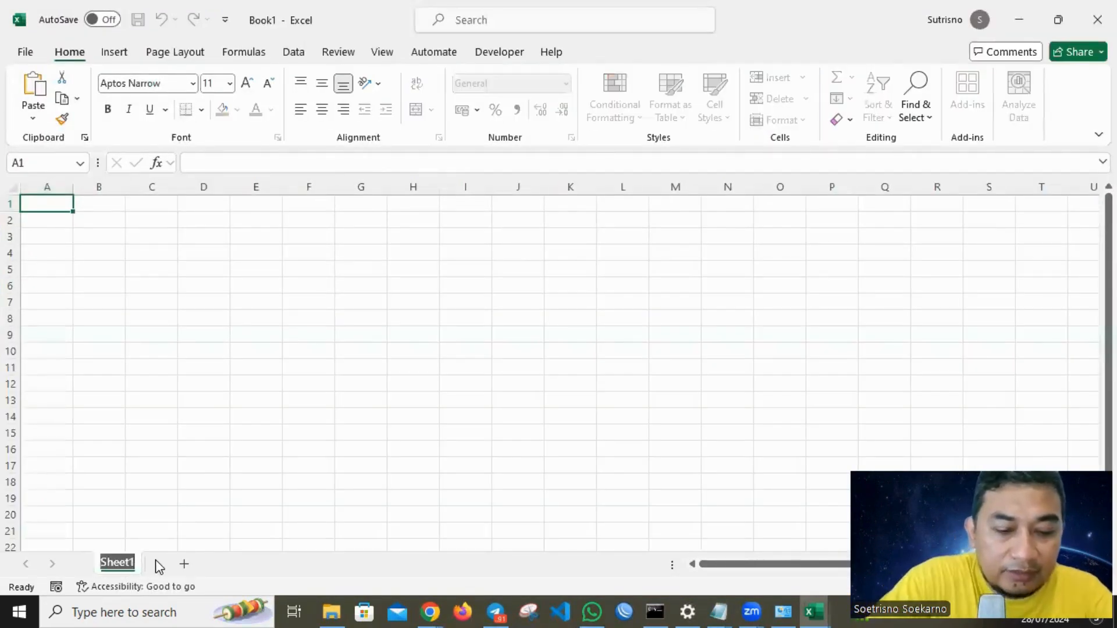
text(VLOOKUP)
key(Return)
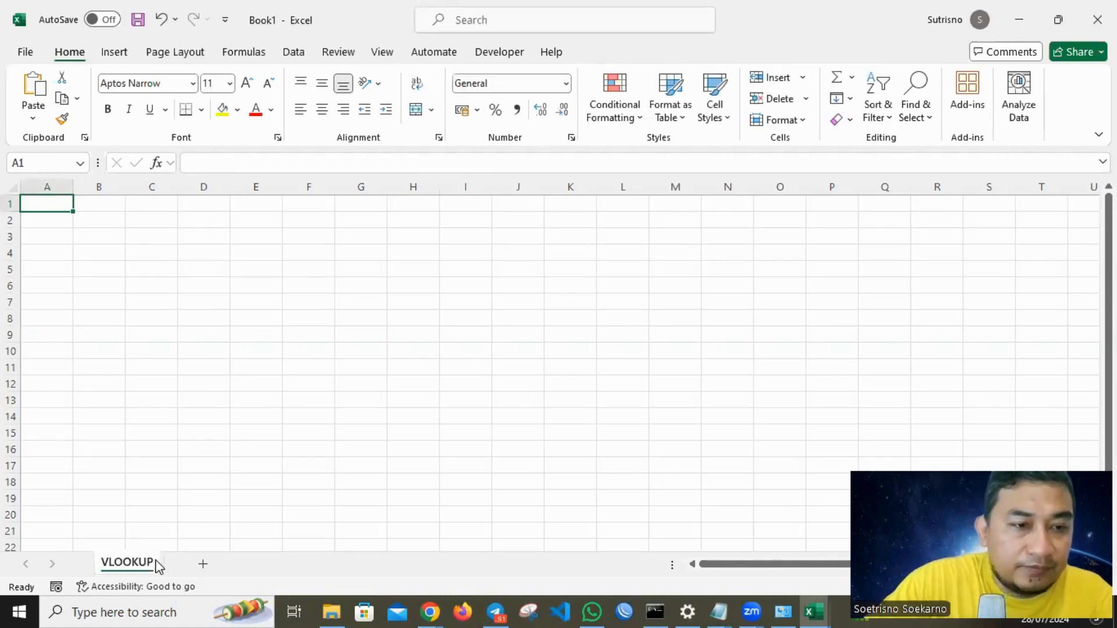
Save the workbook to This PC in the APLIKASI OPREKAN folder as VLOOKUP.
click(214, 269)
key(ctrl+s)
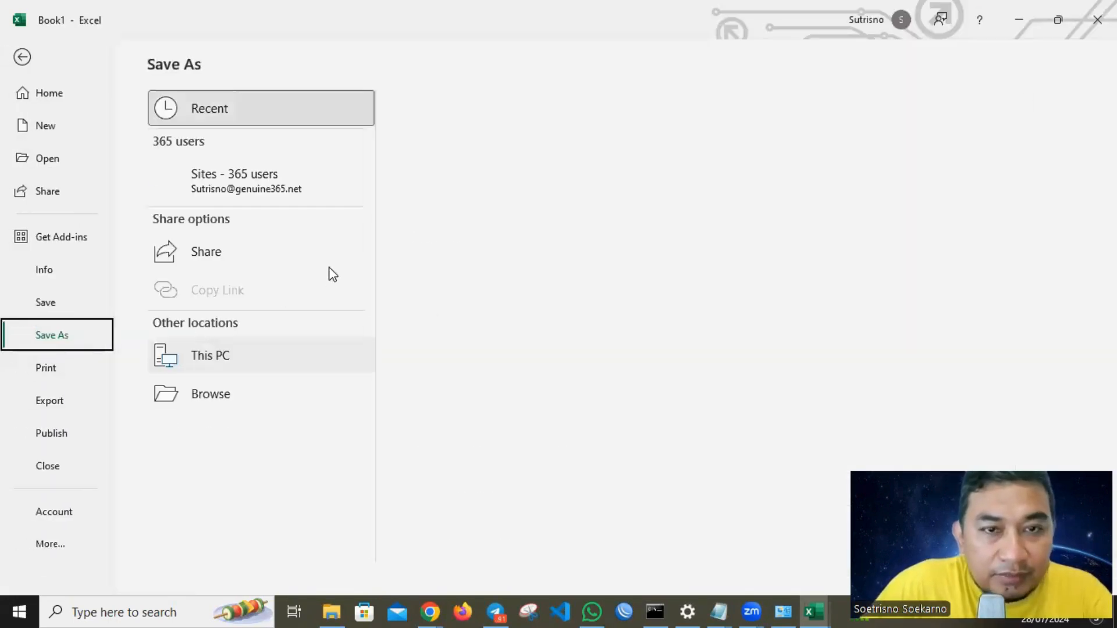
click(511, 186)
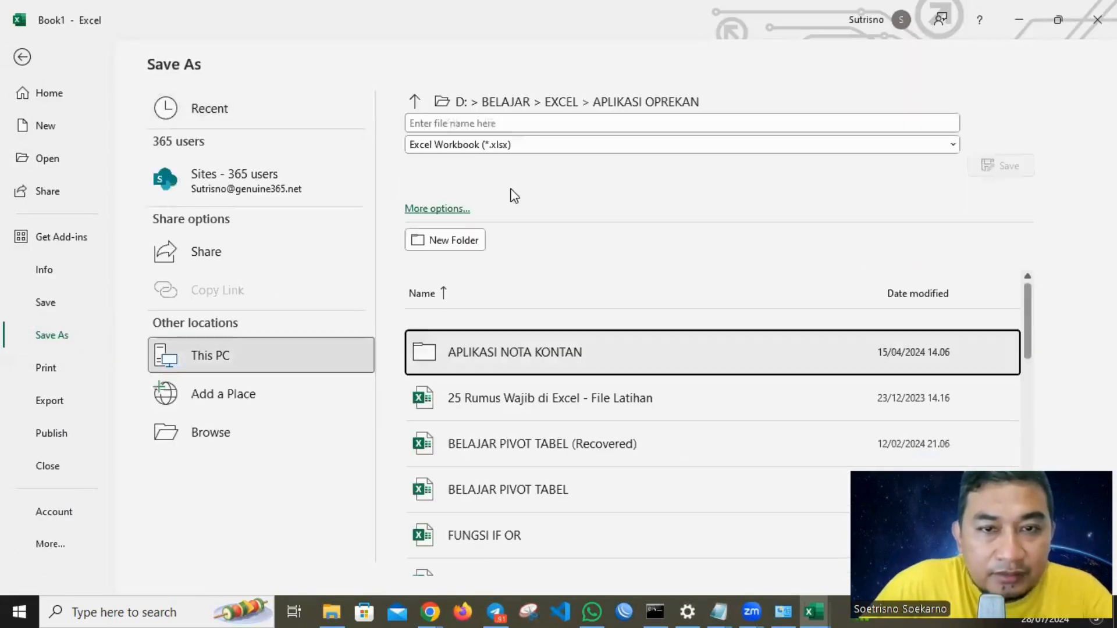
click(520, 125)
text(VLOOK)
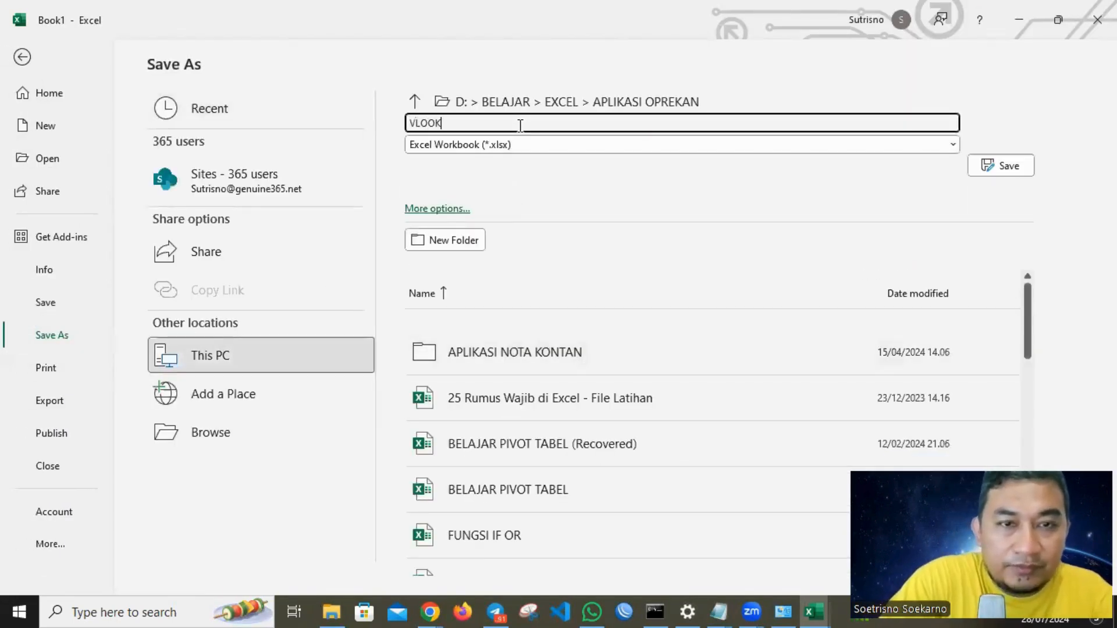
key(Return)
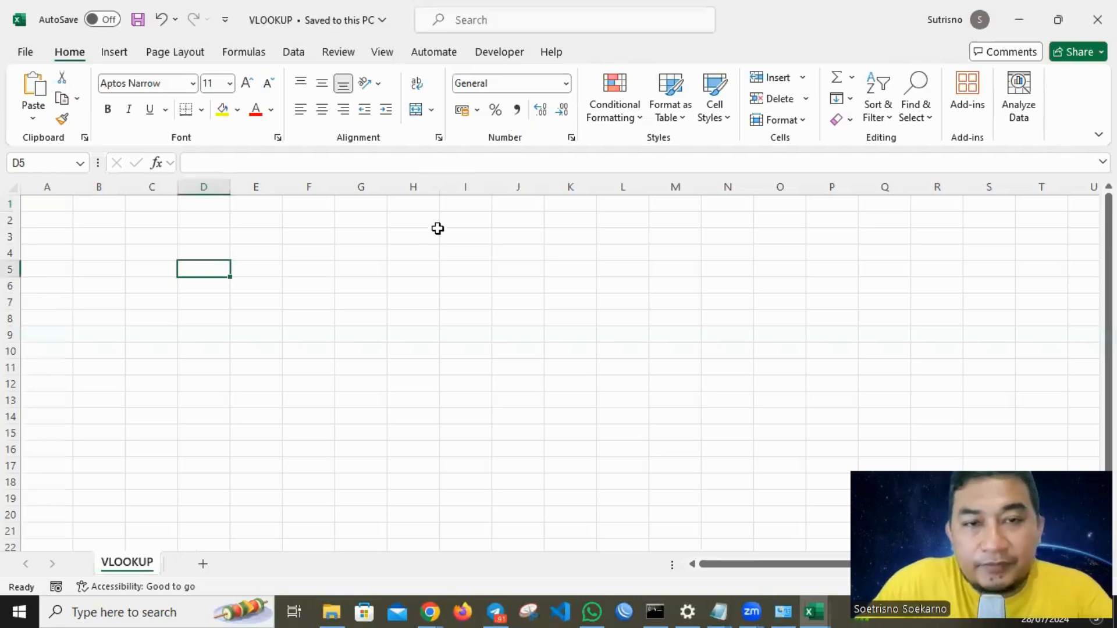
Enter the title LATIHAN VLOOKUP in cell A1.
click(411, 255)
click(289, 271)
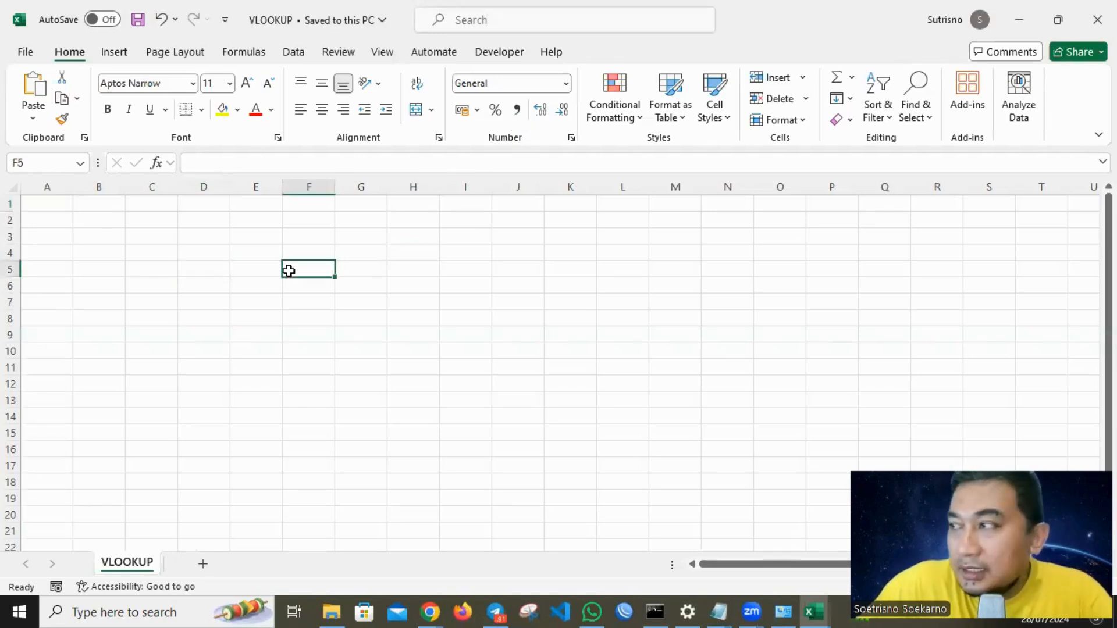
click(88, 235)
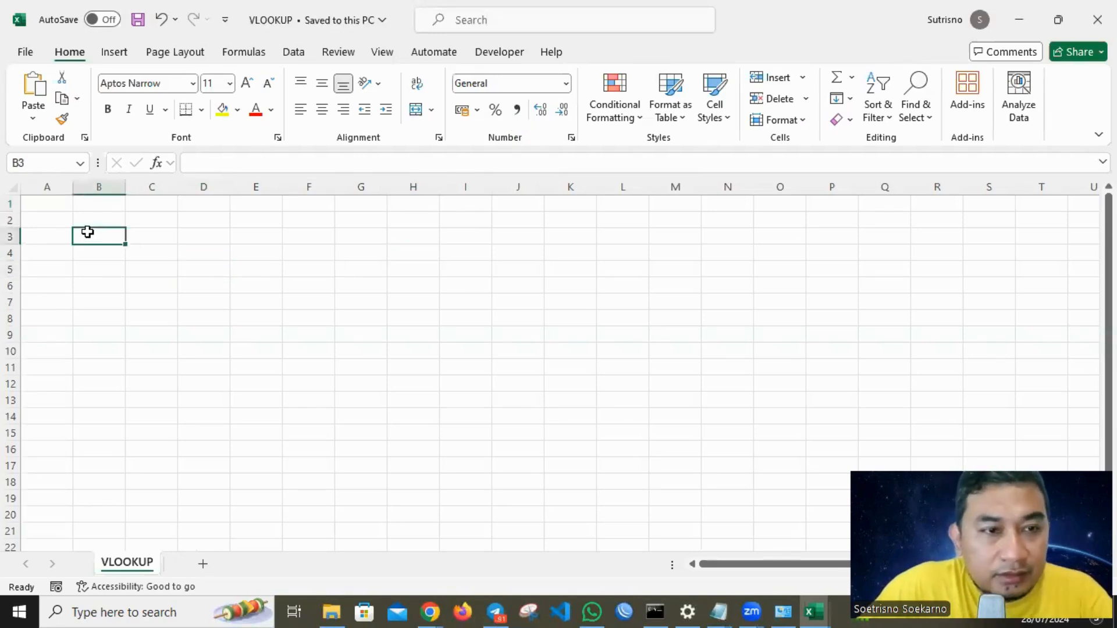
click(64, 201)
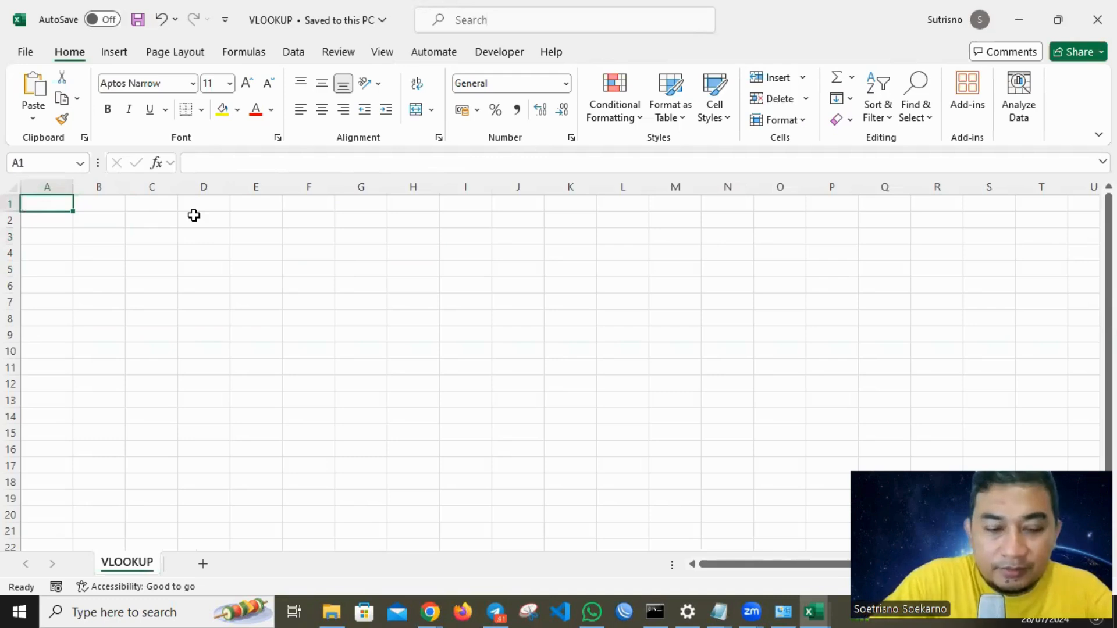
text(LATIHAN VLOOKUP)
key(Return)
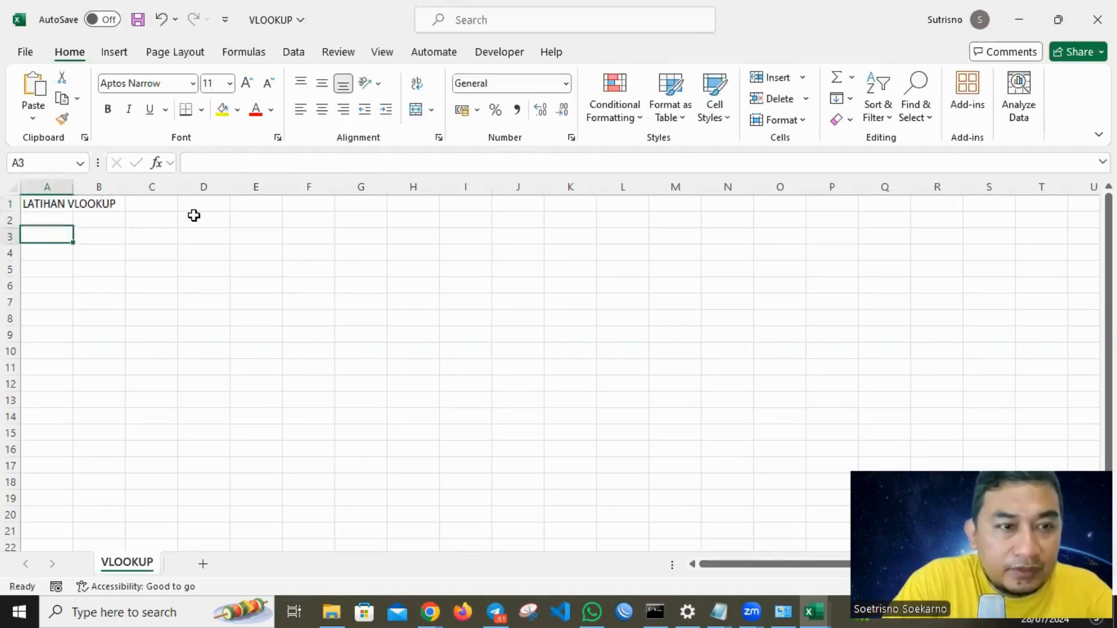
Enter the headers No Telepon, Kode Wilayah and Nama Wilayah in A3 through C3.
key(Return)
text(No Telepon)
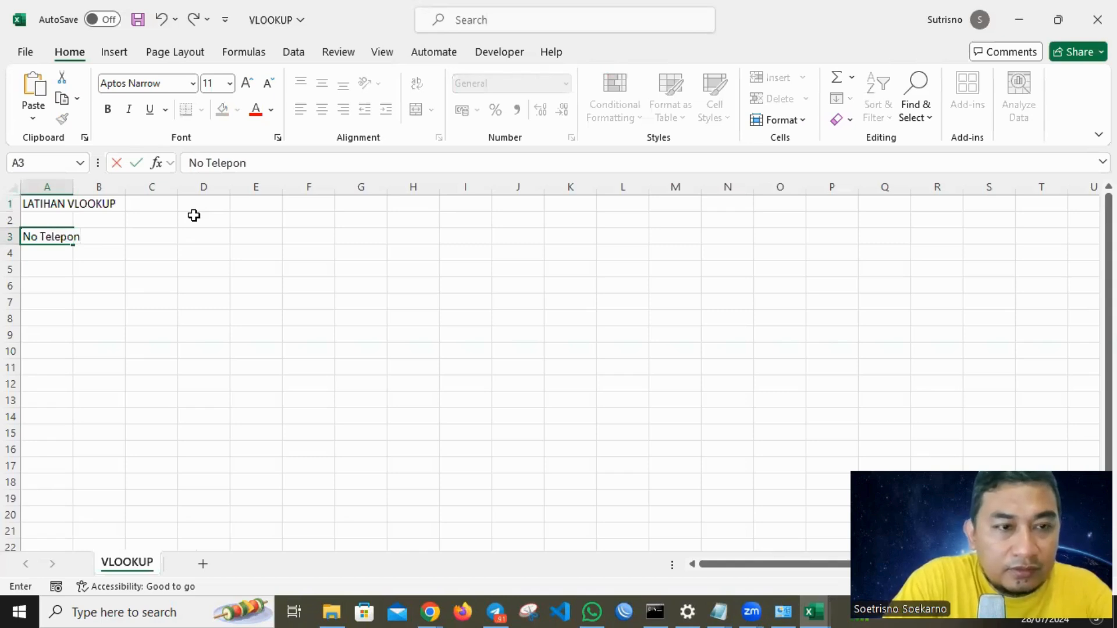
key(Tab)
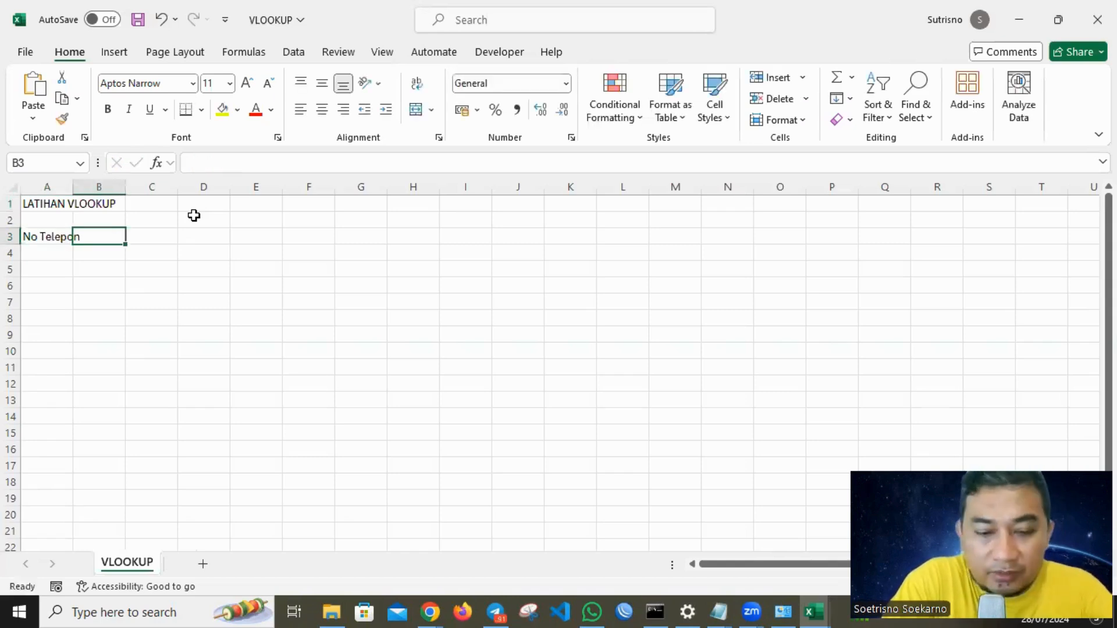
text(Kode Wilayah)
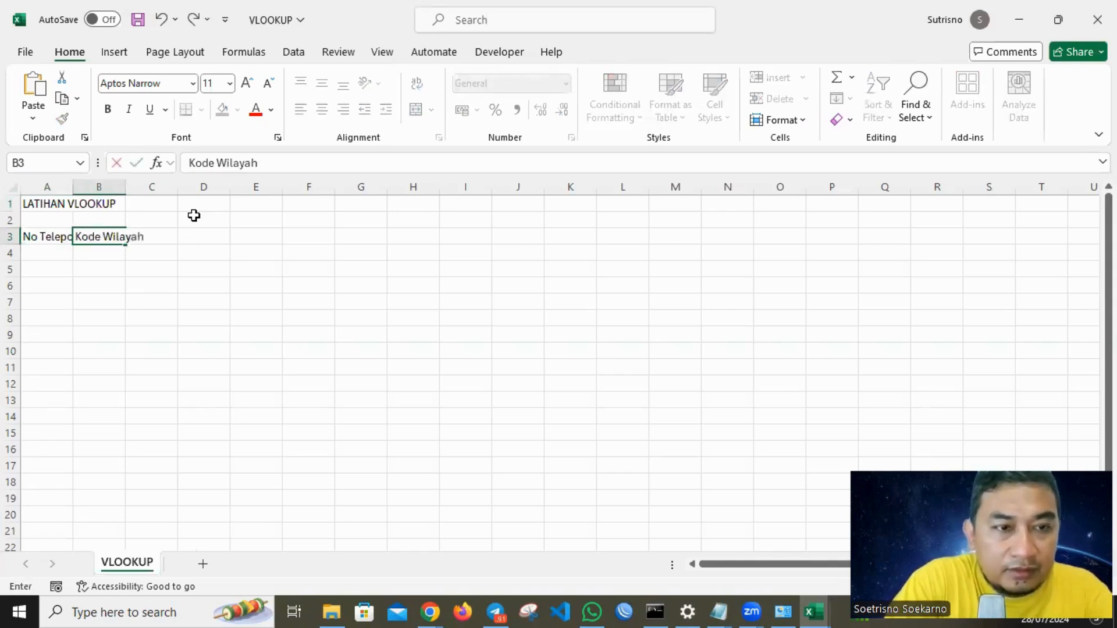
key(Tab)
text(Nama Wilayah)
key(Return)
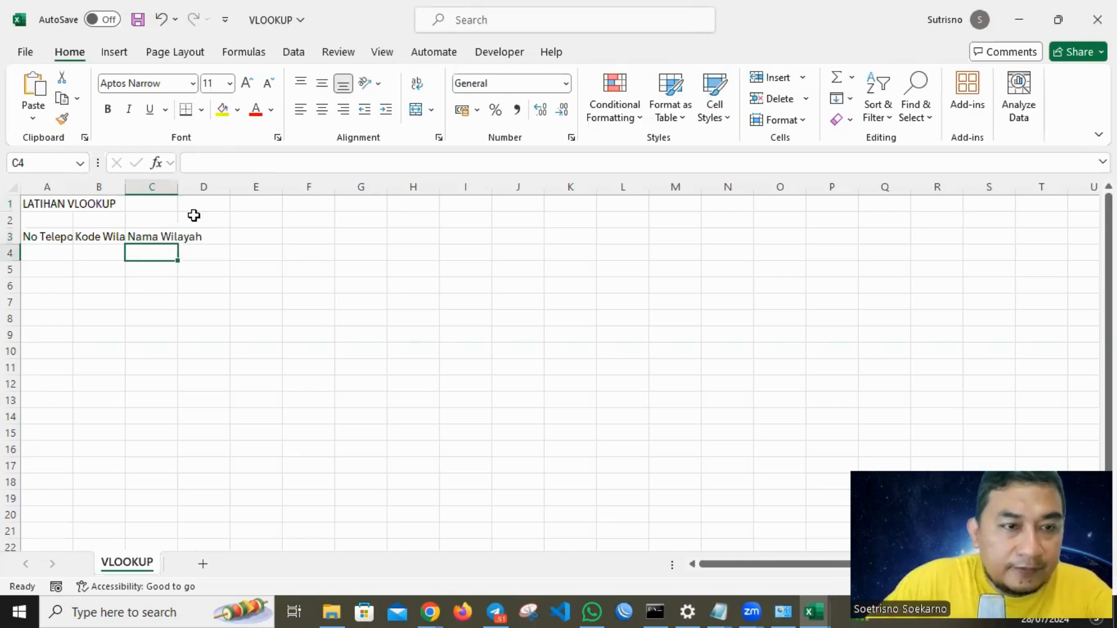
Autofit the widths of columns A, B and C.
double_click(70, 187)
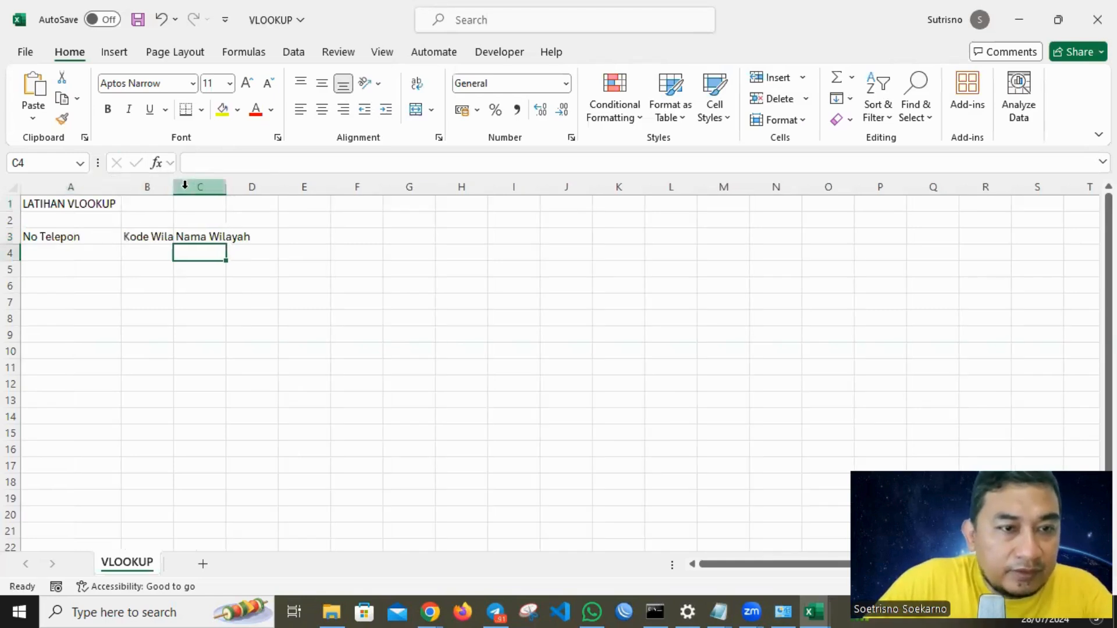
double_click(167, 186)
double_click(249, 187)
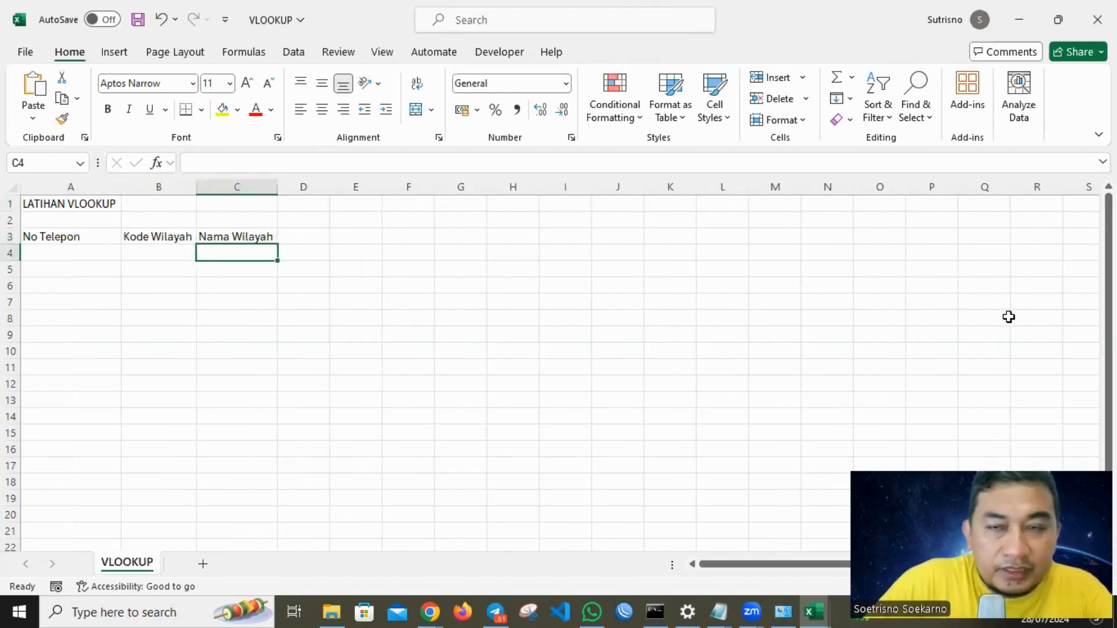
Paste the list of phone numbers from another window into A4 through A13.
key(alt+Tab)
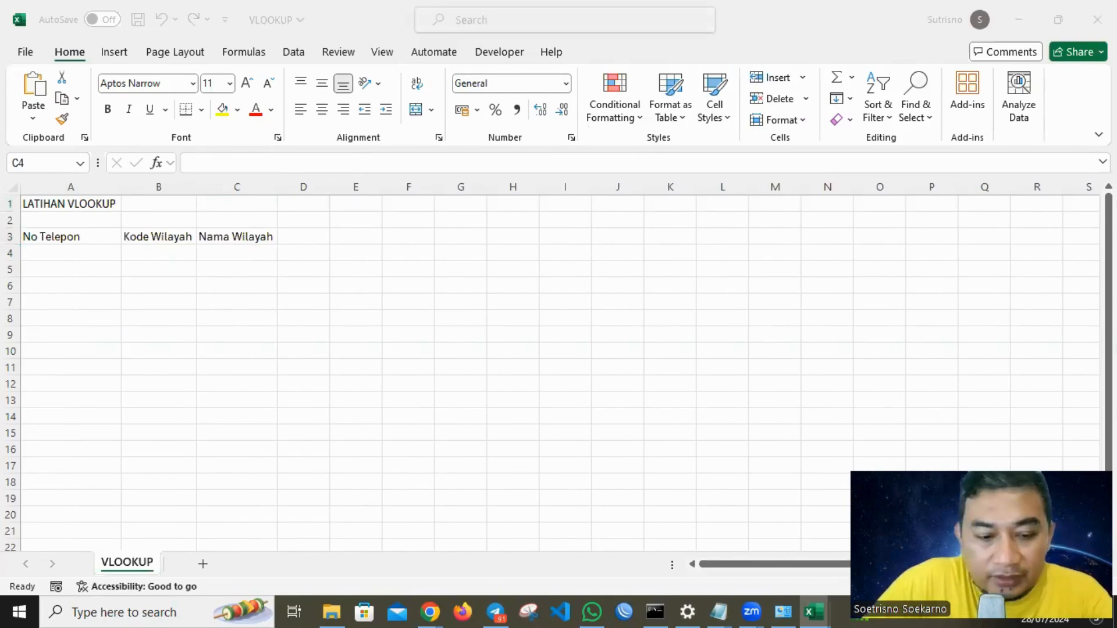
click(97, 248)
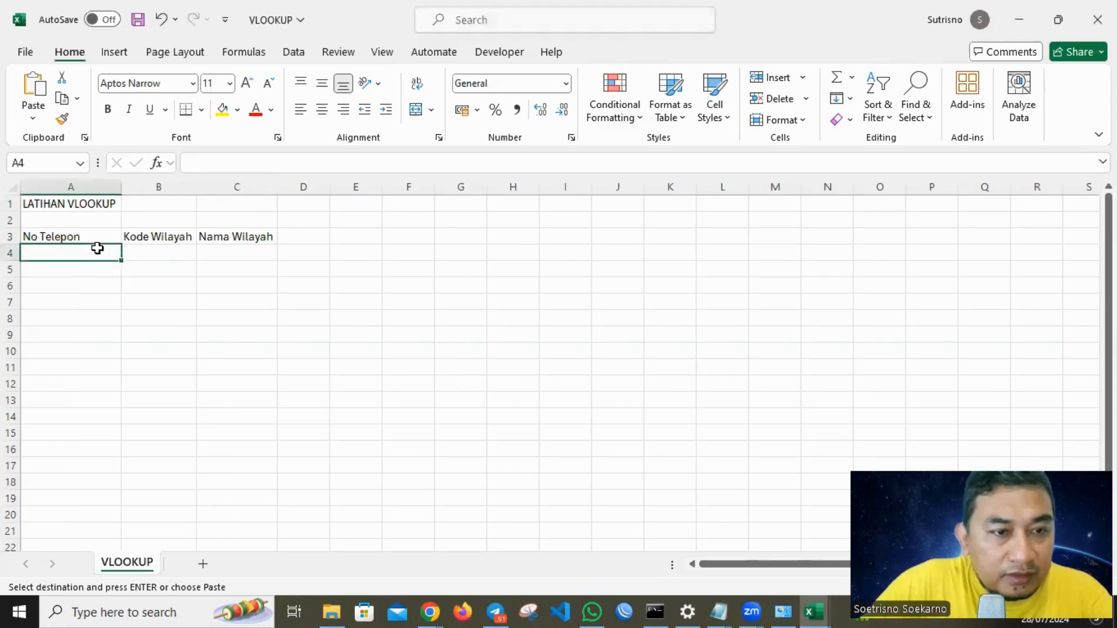
key(ctrl+v)
click(357, 267)
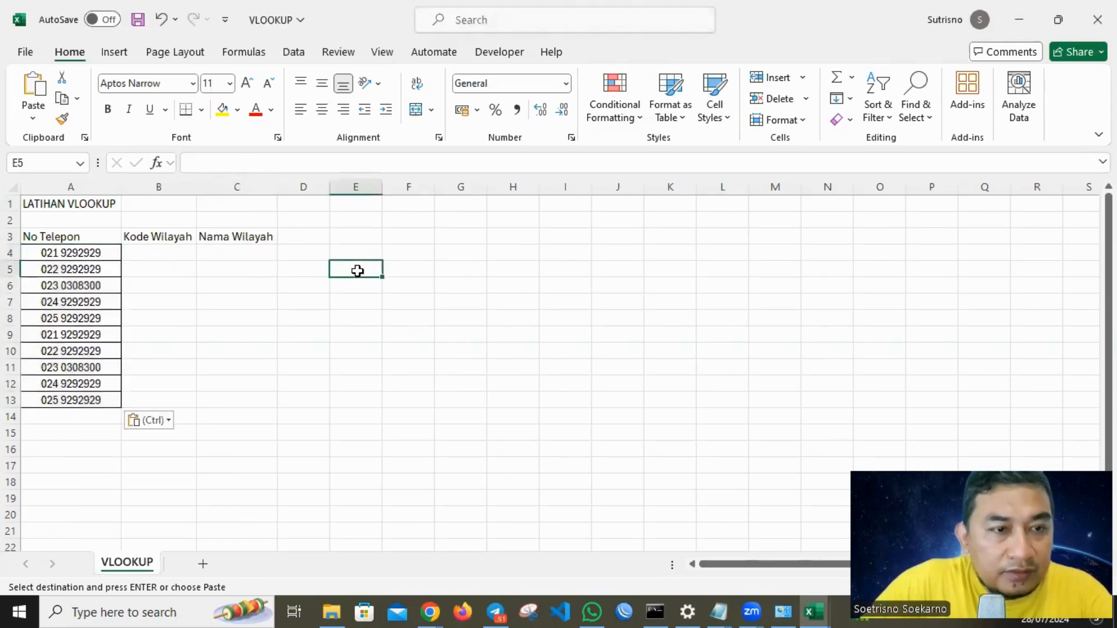
click(36, 253)
click(344, 257)
click(103, 296)
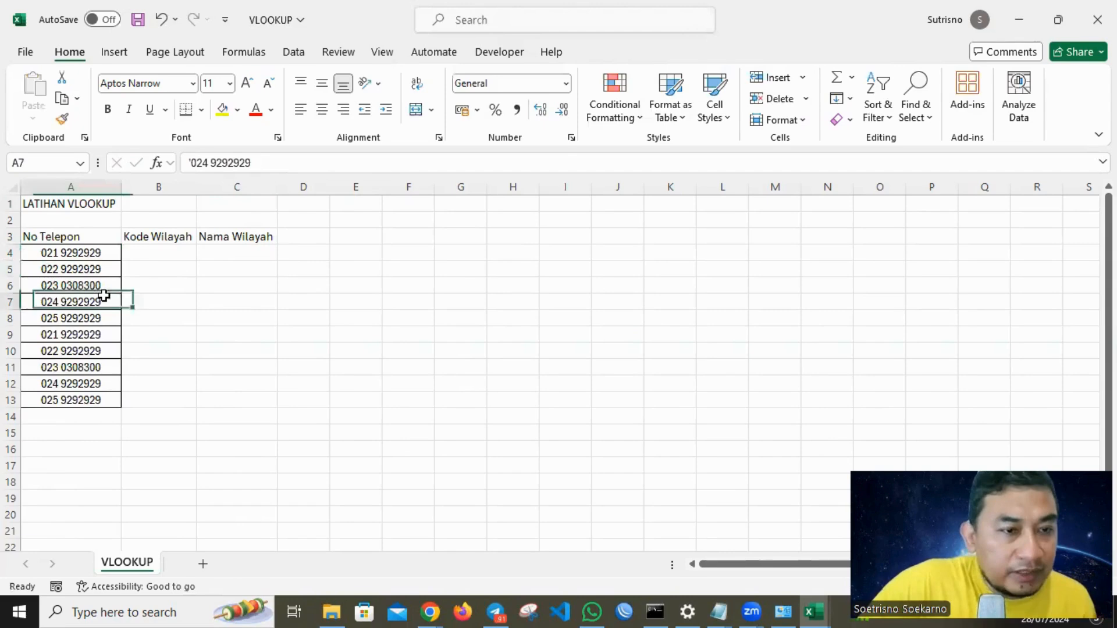
double_click(46, 251)
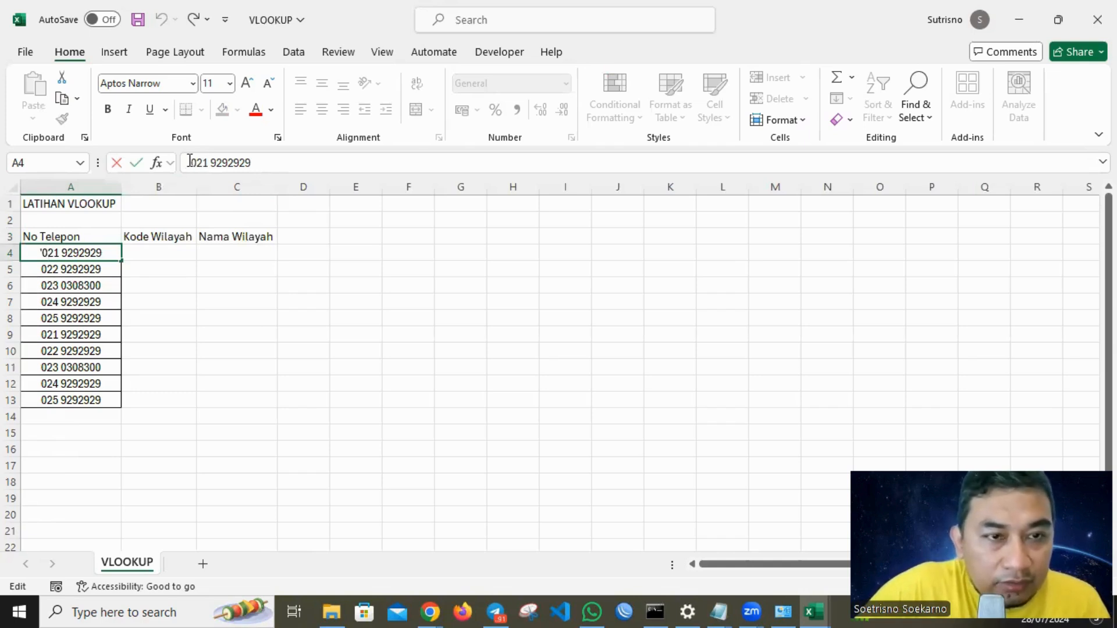
click(179, 303)
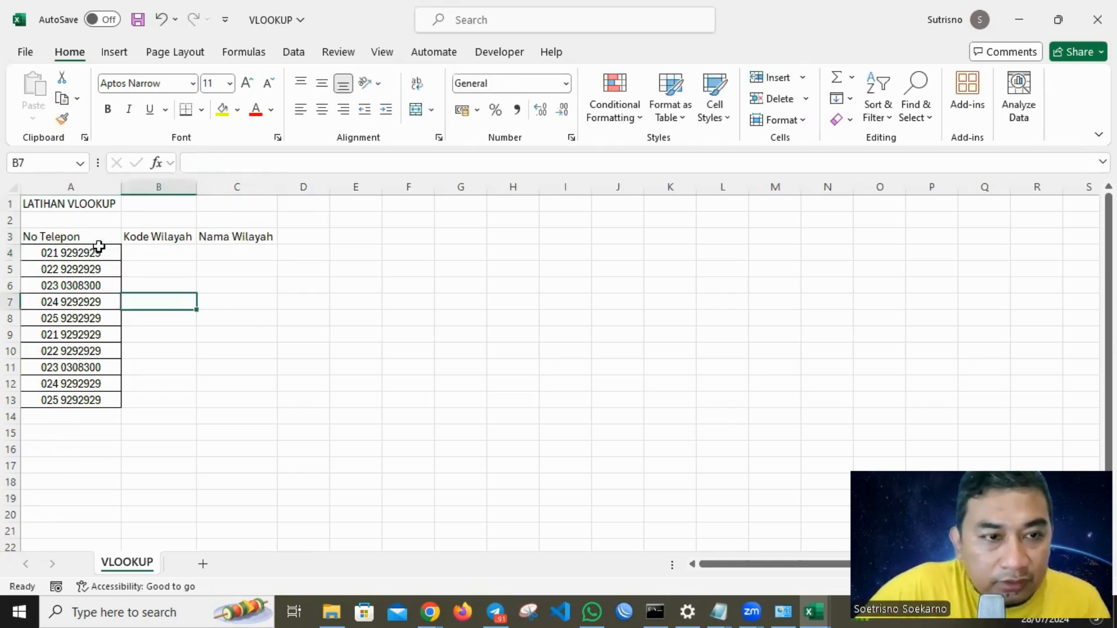
Center and apply all borders to the table A3:C13, widening columns B and C.
drag(87, 237, 274, 401)
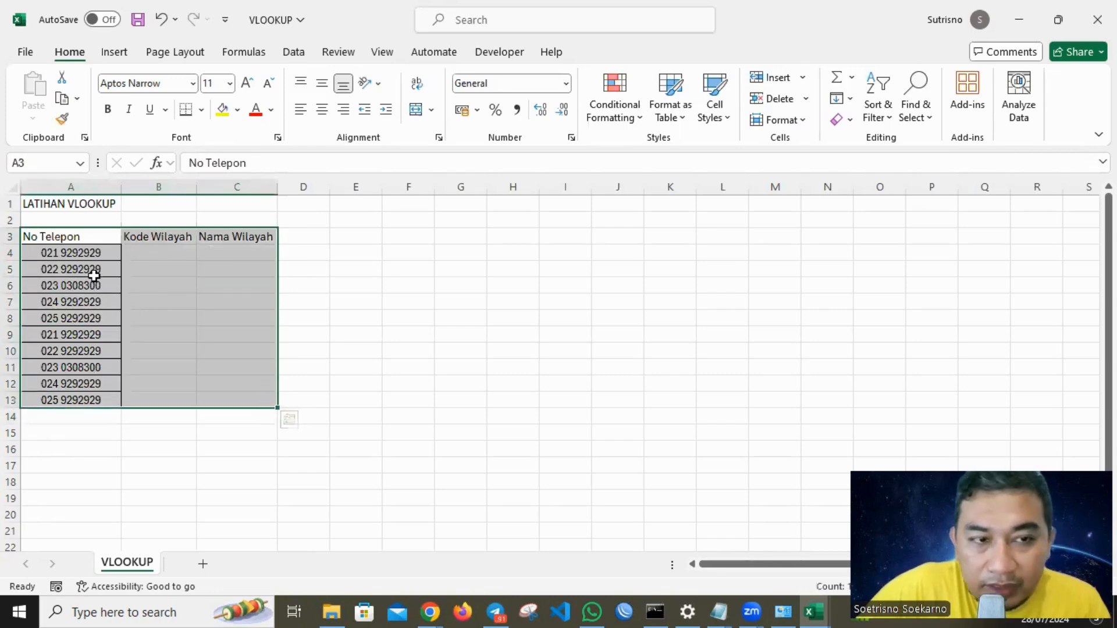
click(322, 108)
click(201, 110)
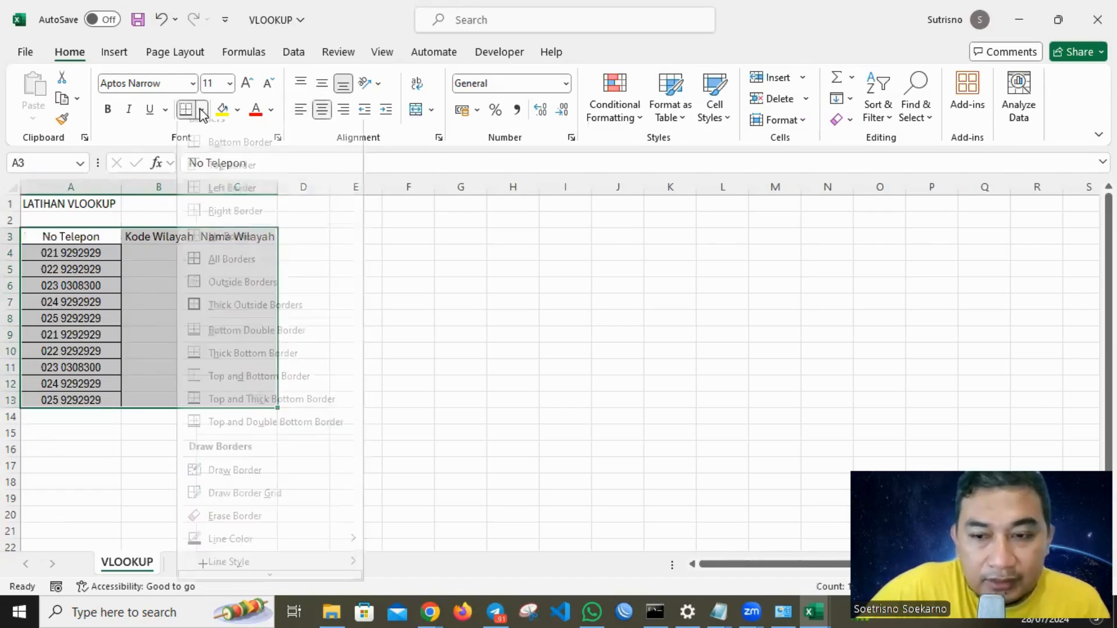
click(231, 273)
click(438, 299)
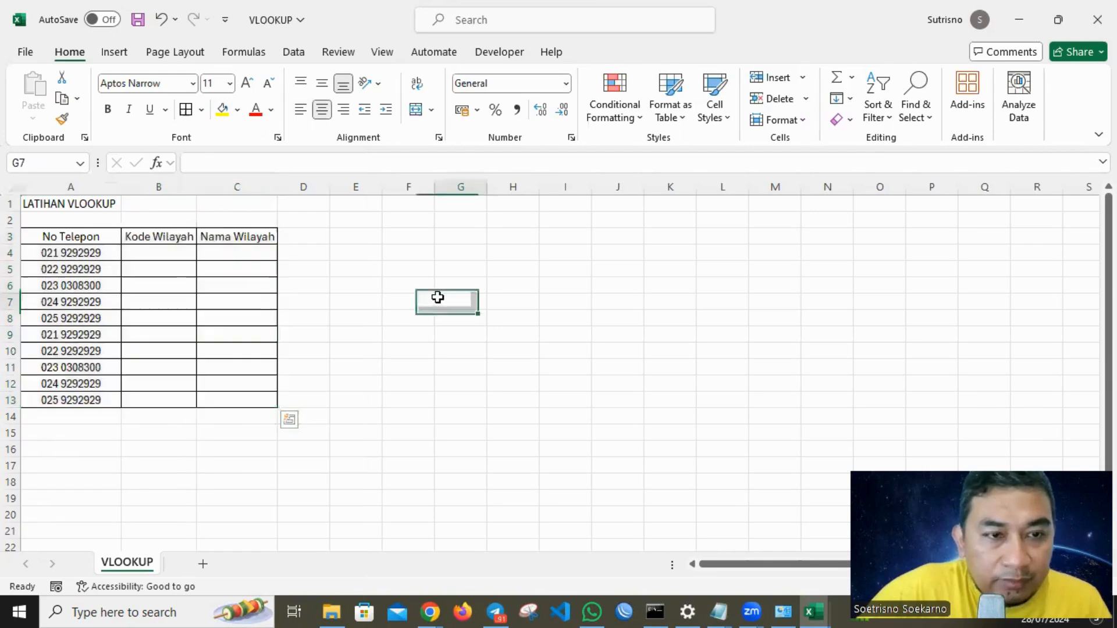
drag(196, 187, 236, 188)
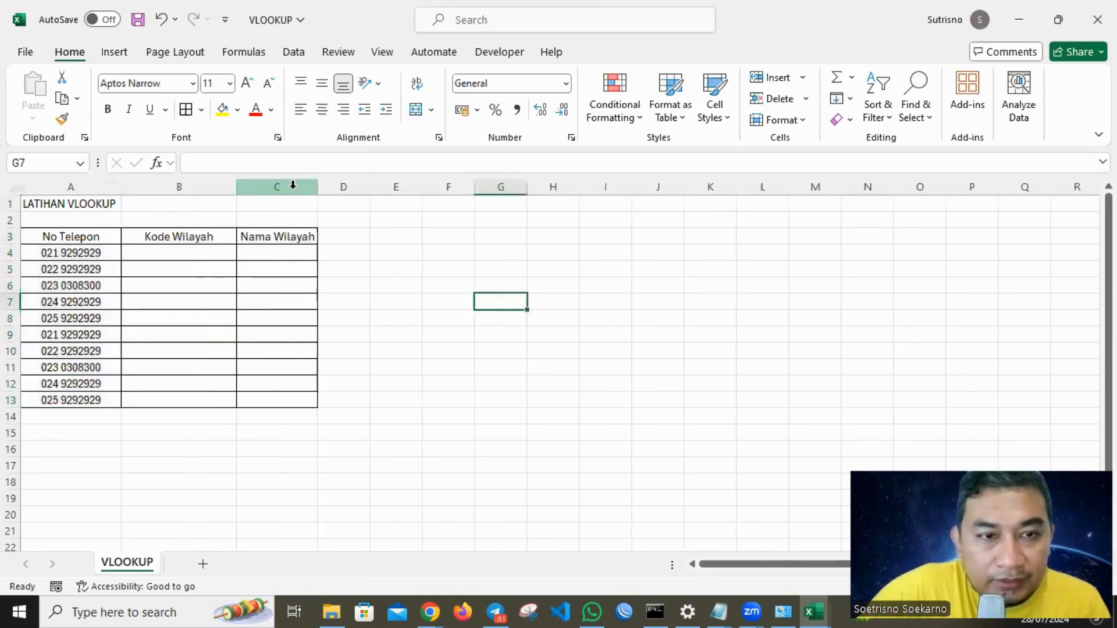
drag(317, 188, 366, 187)
Merge and center the title across A1:C1, giving it a light green fill and bold text.
drag(66, 207, 290, 205)
click(415, 110)
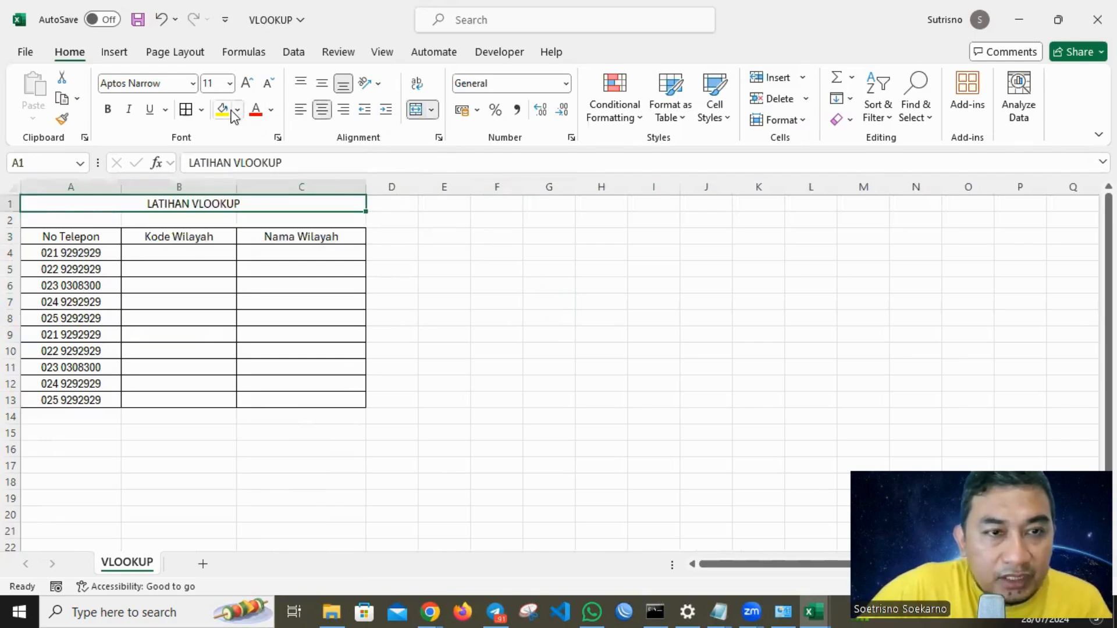
click(237, 110)
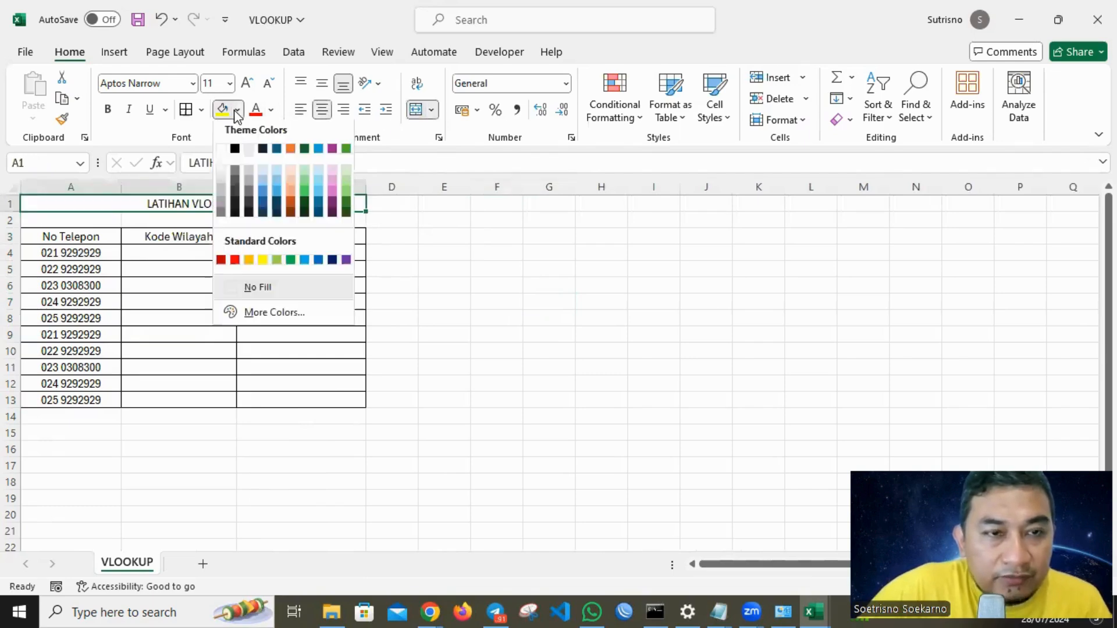
click(346, 173)
click(107, 109)
Give the header row A3:C3 the same light green fill and bold text.
drag(80, 232, 309, 231)
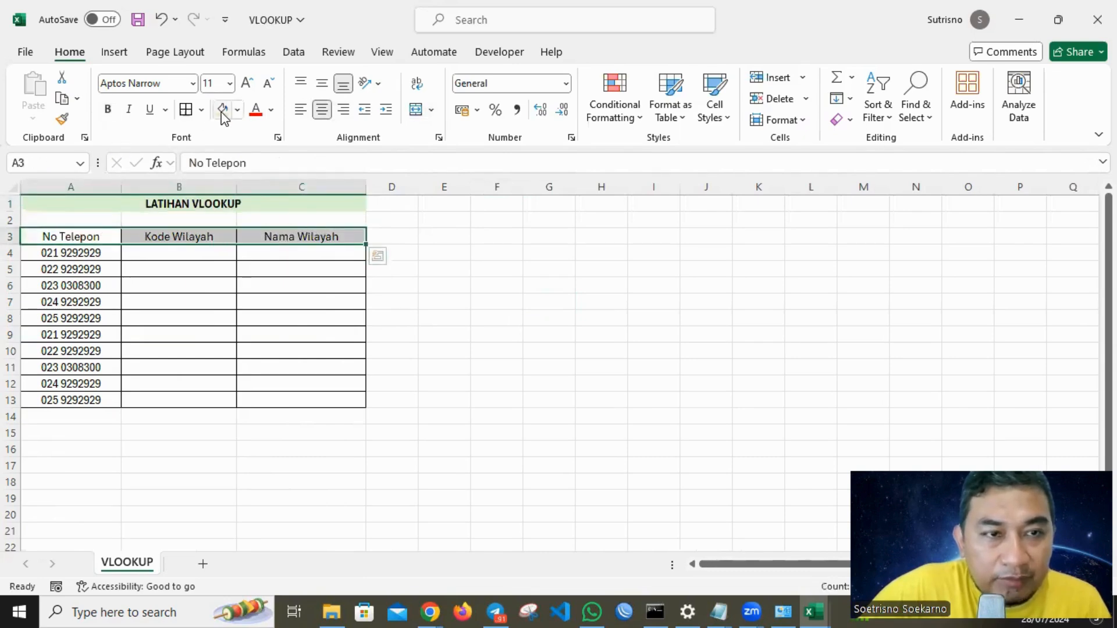
click(223, 111)
click(108, 109)
click(655, 285)
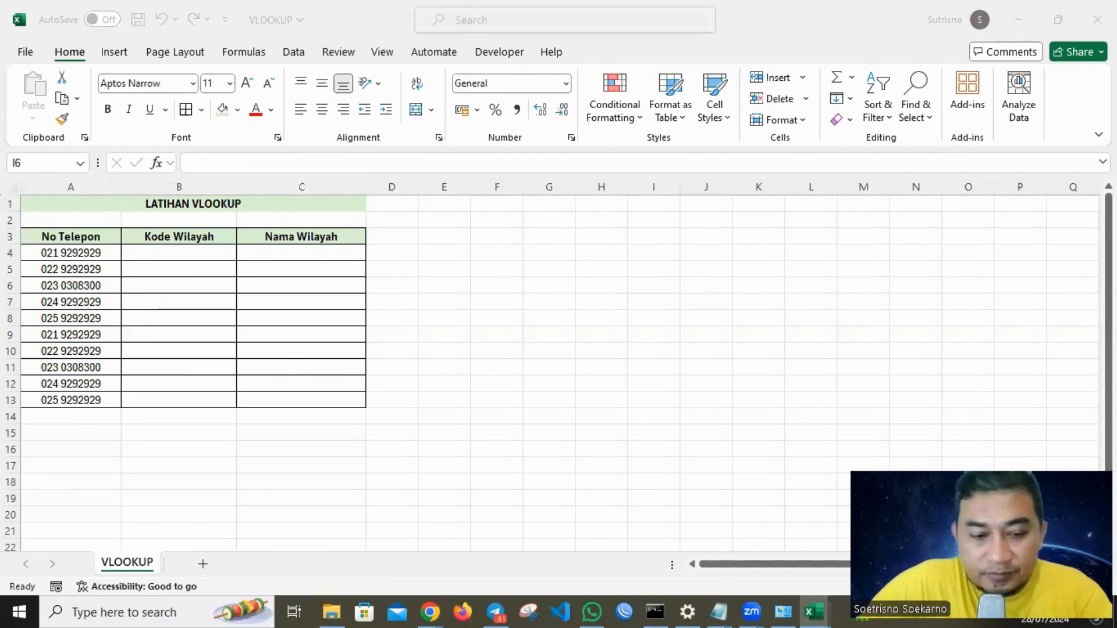
Paste the Kode Wilayah and Nama Wilayah reference table at E3 and autofit columns E and F.
key(ctrl+c)
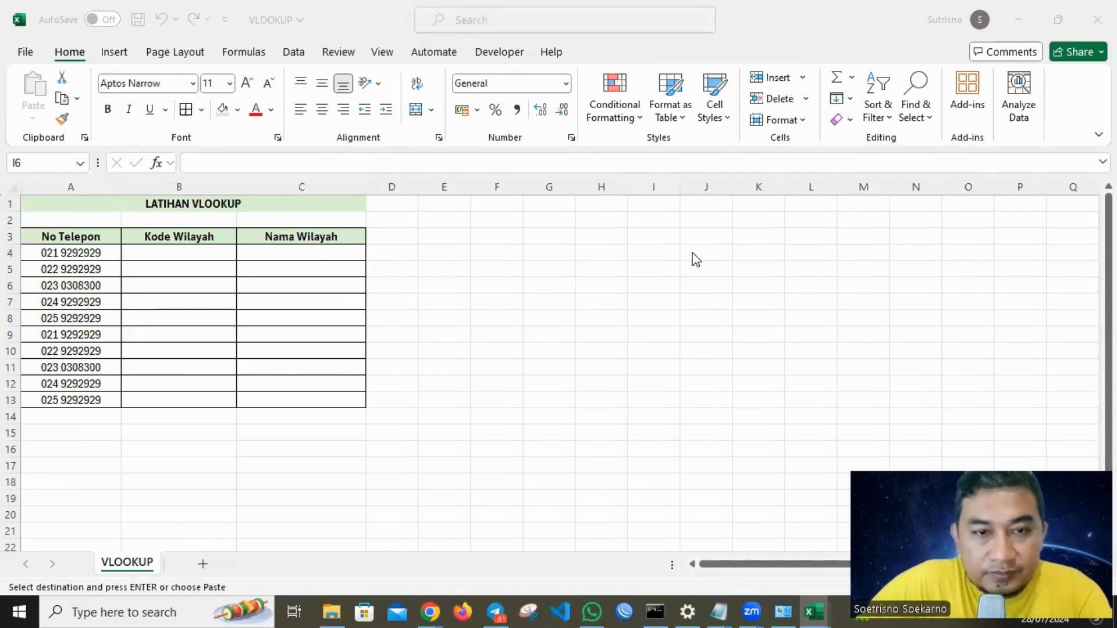
click(459, 232)
key(ctrl+v)
click(689, 249)
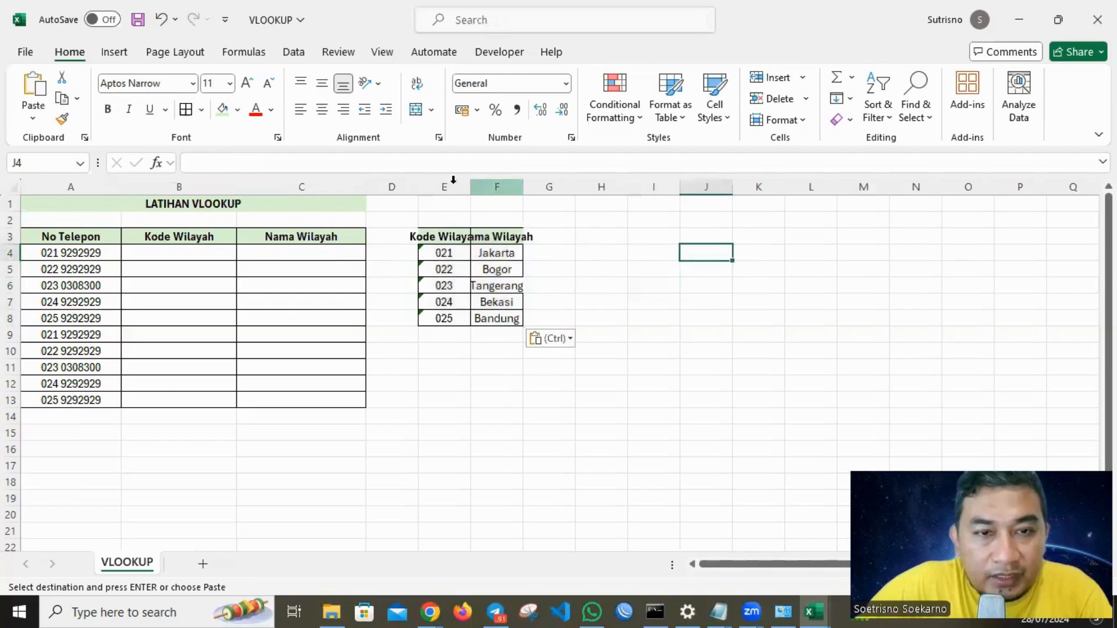
double_click(470, 185)
double_click(546, 188)
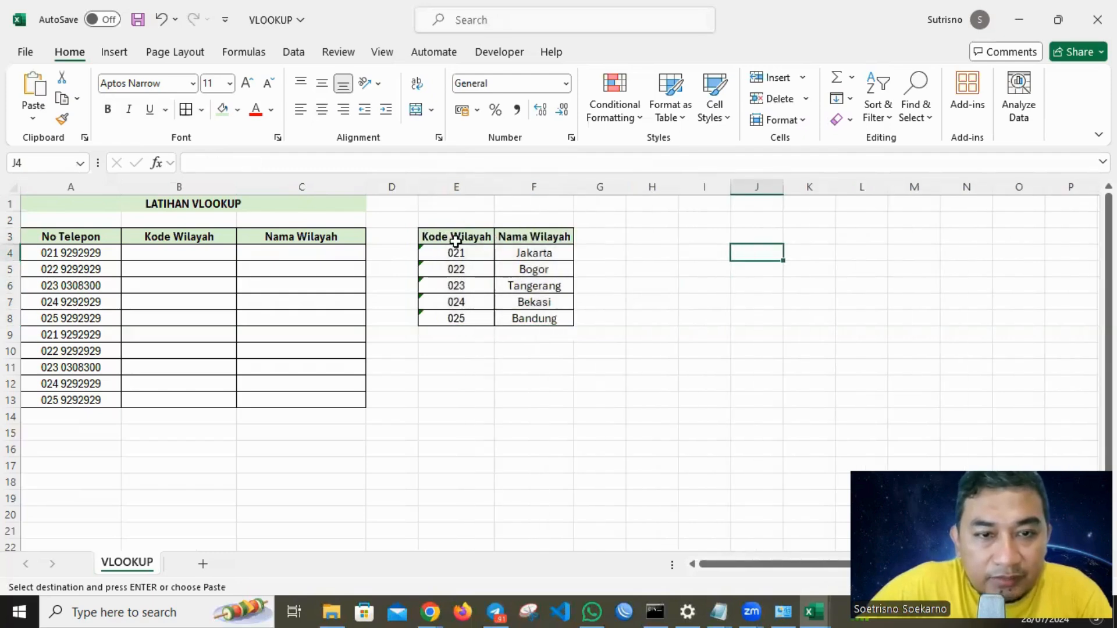
Examine the reference codes in E4:E8 and the empty Kode Wilayah and Nama Wilayah columns to fill.
double_click(459, 251)
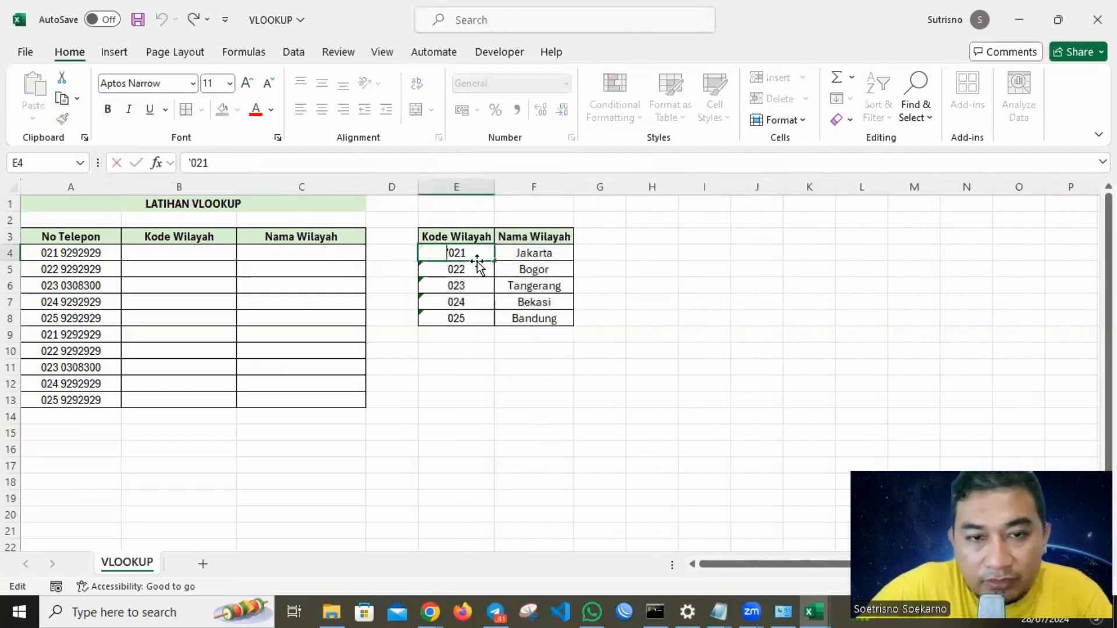
double_click(454, 265)
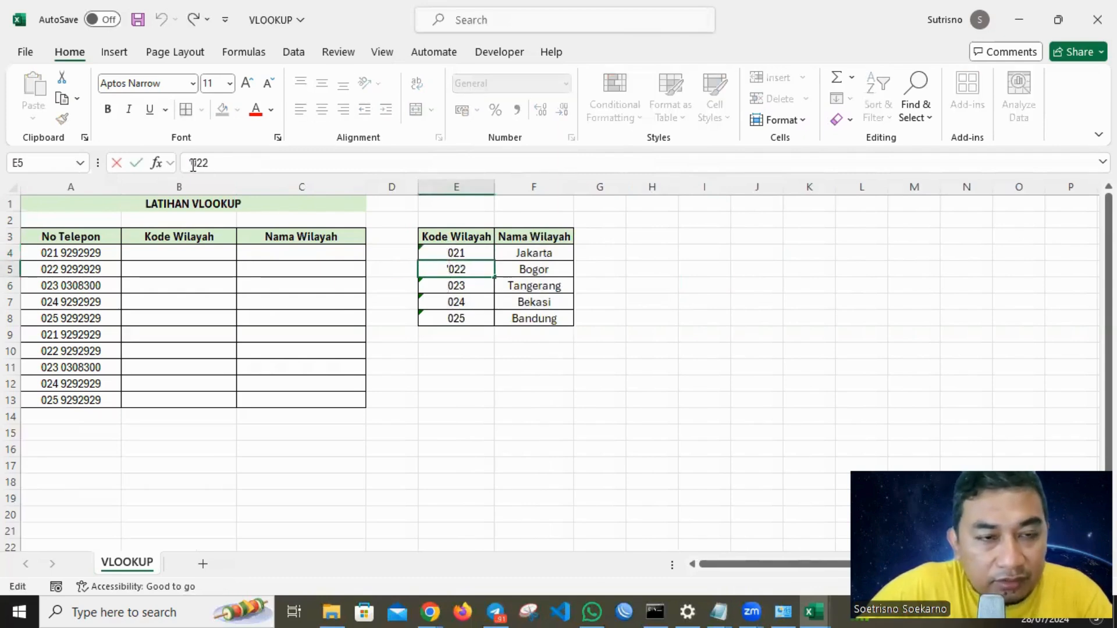
click(456, 289)
click(713, 283)
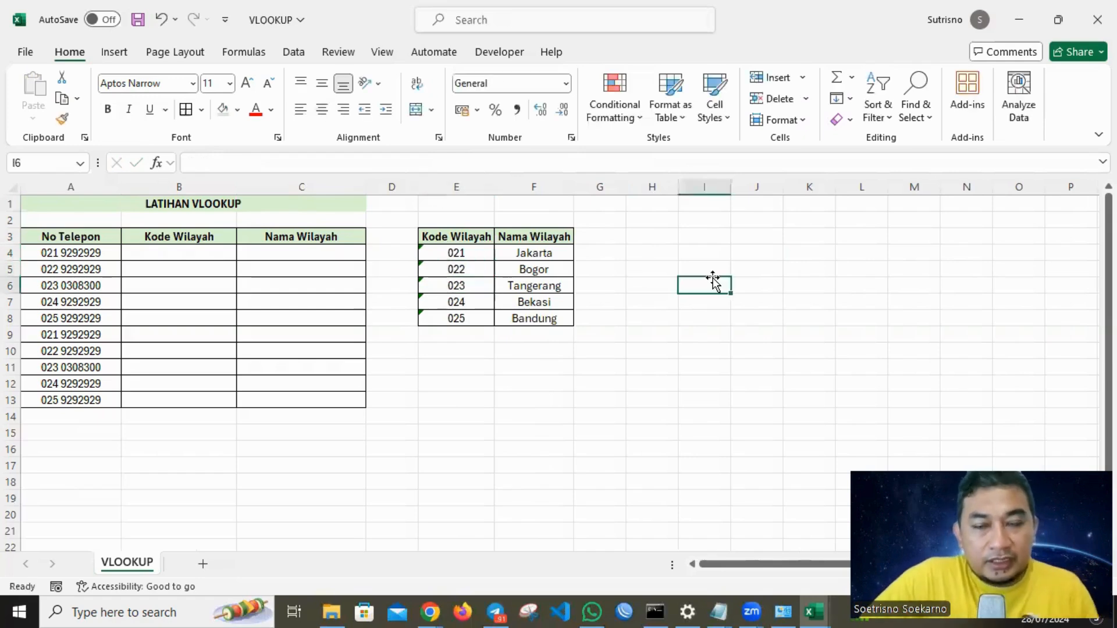
click(125, 237)
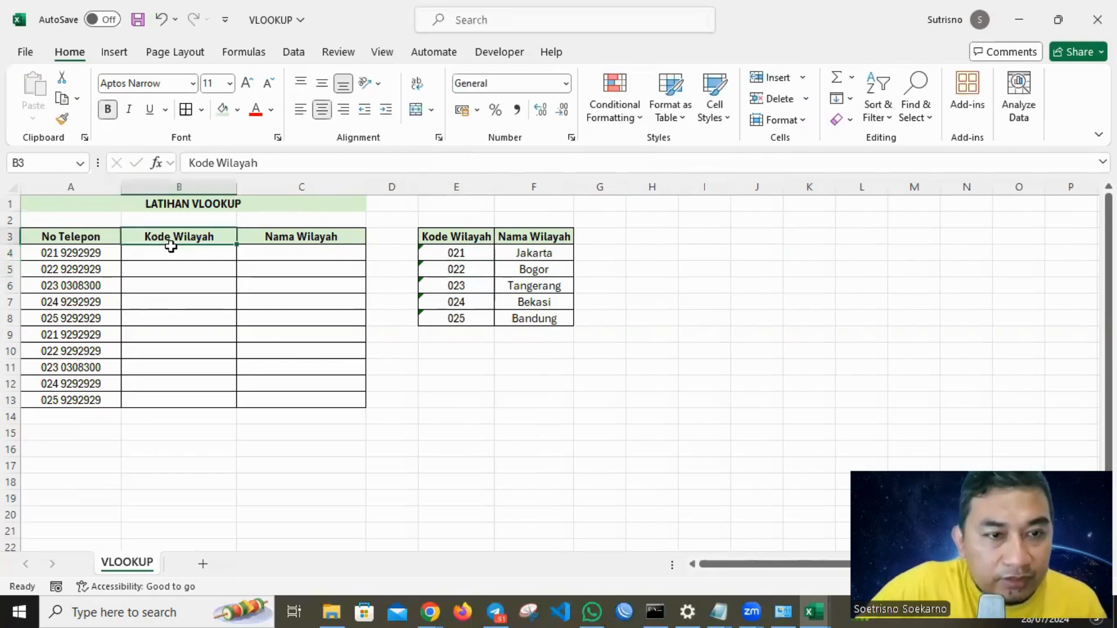
click(283, 238)
drag(452, 235, 534, 319)
drag(179, 245, 193, 399)
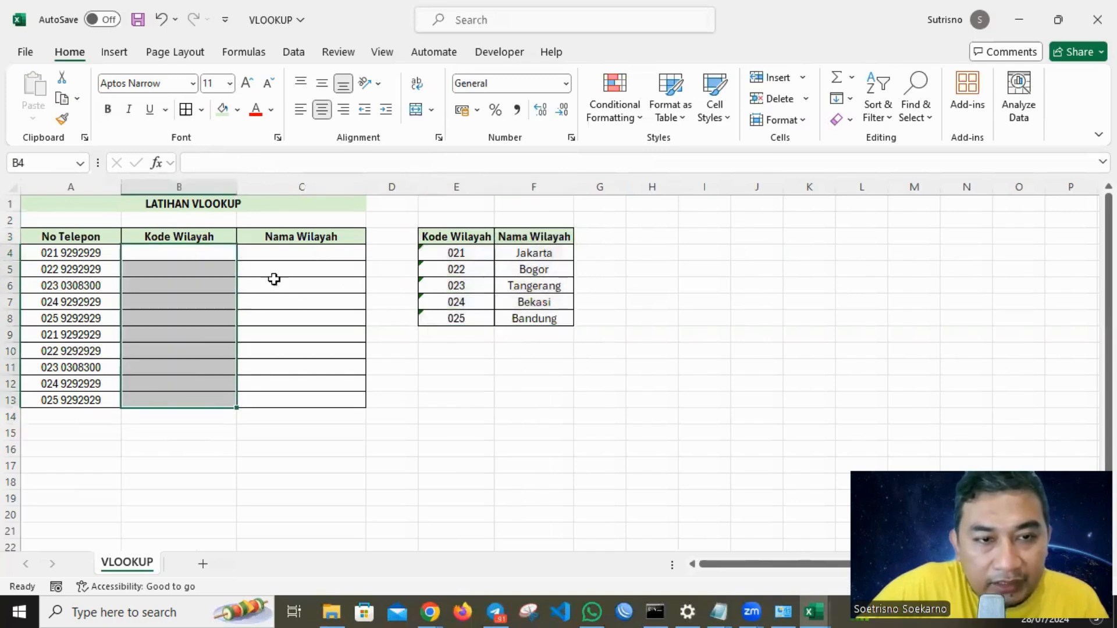
drag(292, 252, 297, 398)
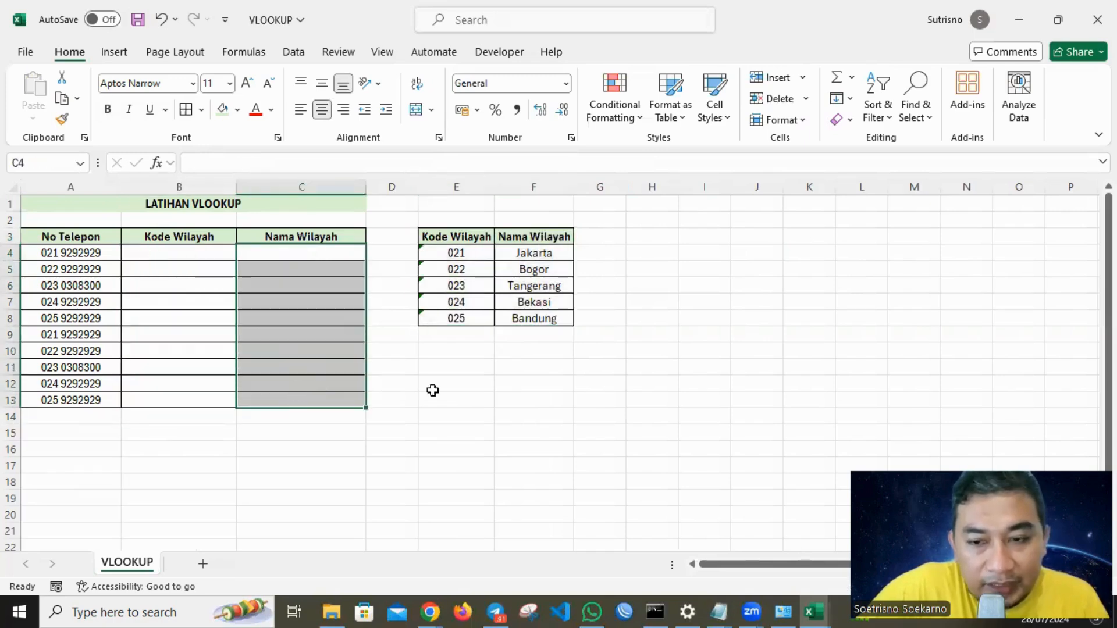
click(459, 383)
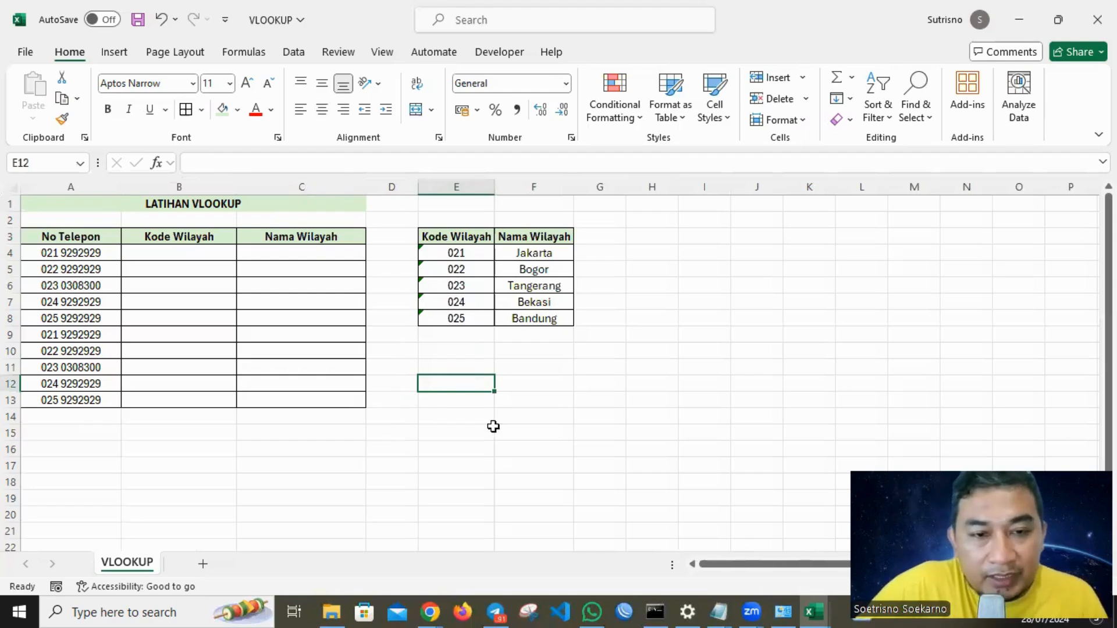
Write the note words LEFT and VLOOKUP in G11 and G12.
click(581, 373)
text(LEFT)
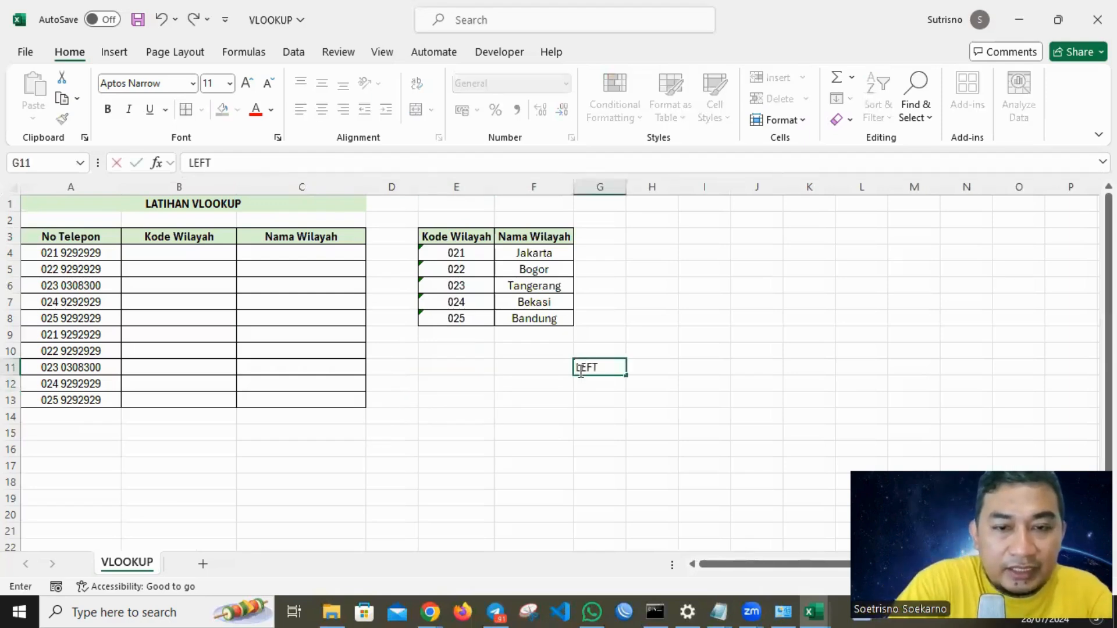
key(Return)
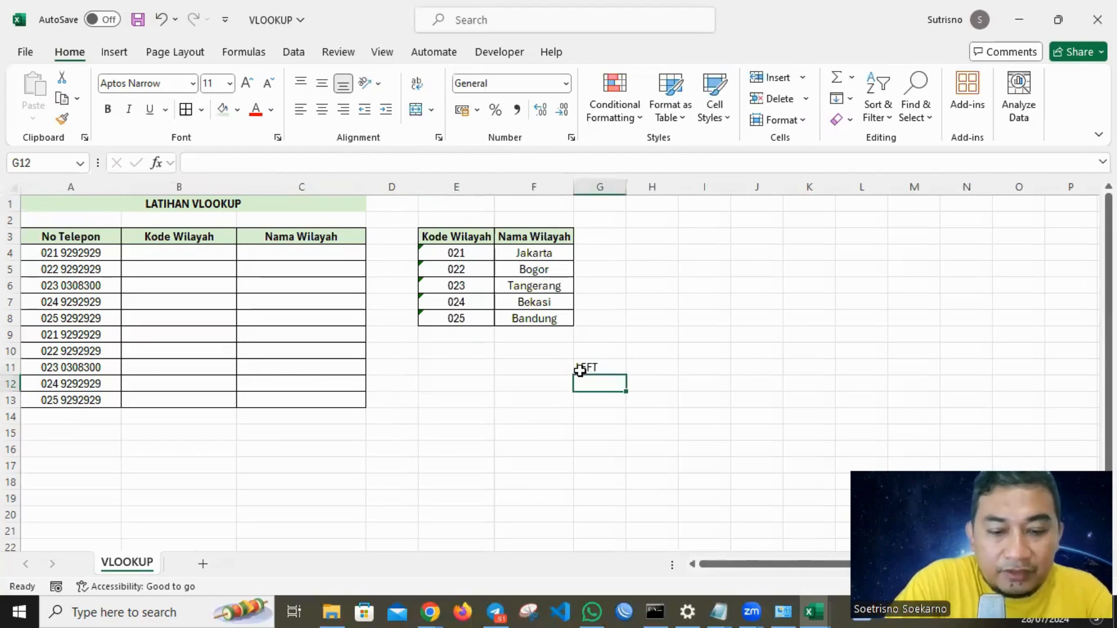
text(VLOOKUP)
key(Return)
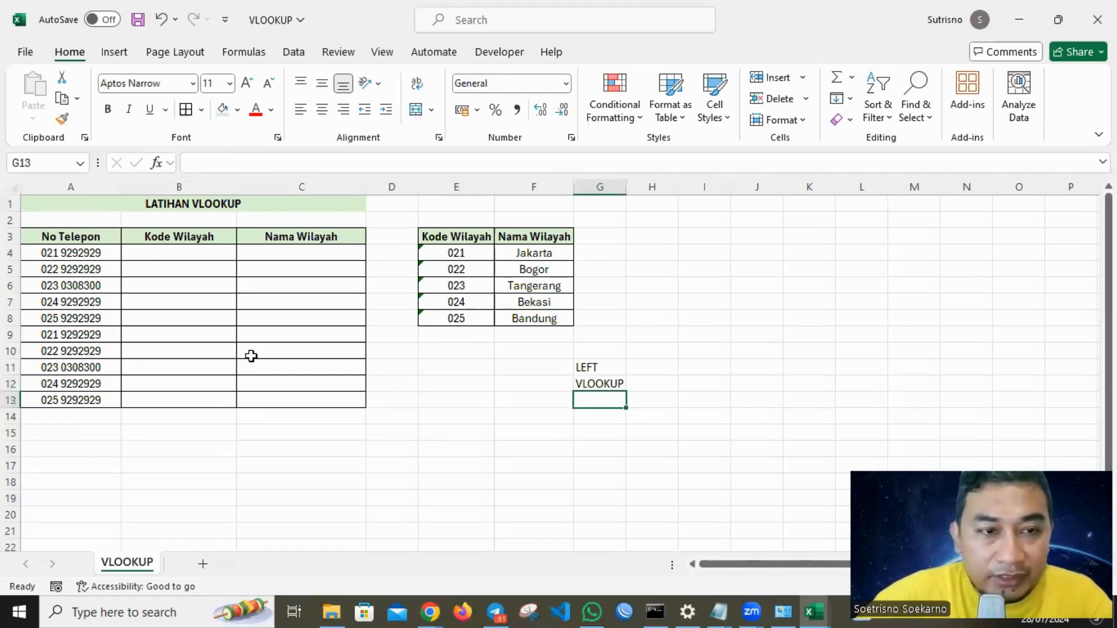
Enter the label LEFT in B15 beneath the Kode Wilayah column.
click(85, 250)
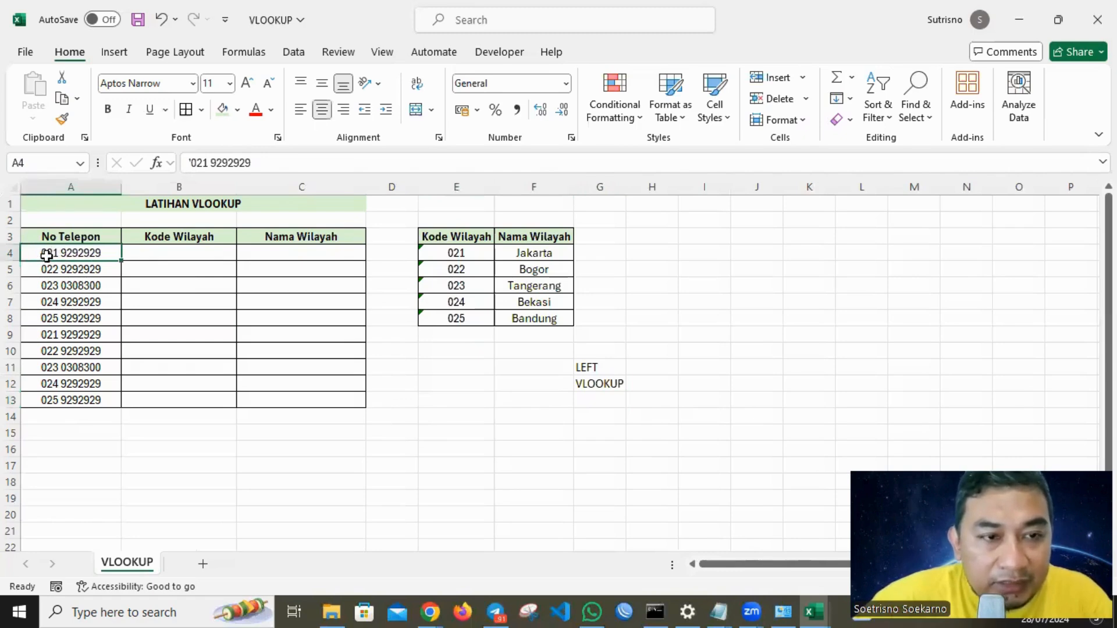
click(173, 428)
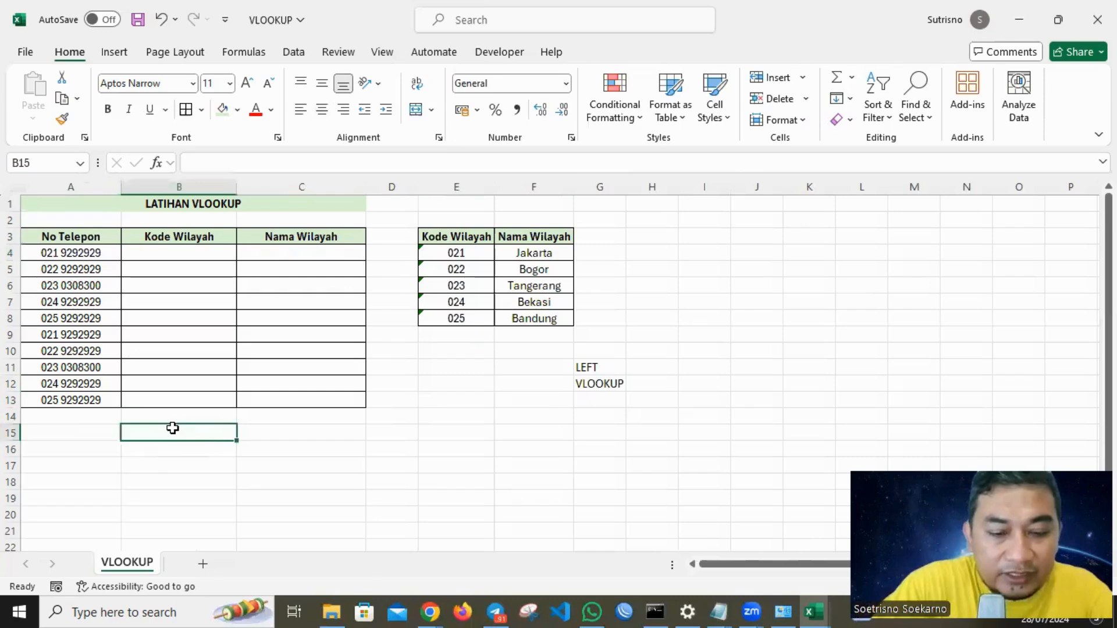
text(LEFT)
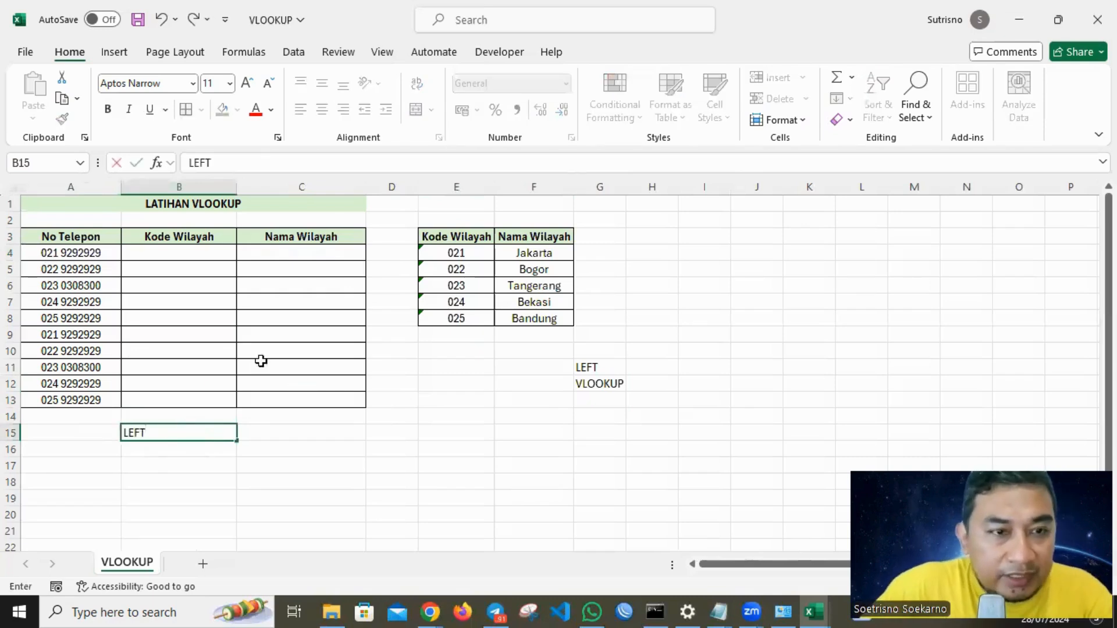
click(259, 360)
drag(75, 256, 58, 402)
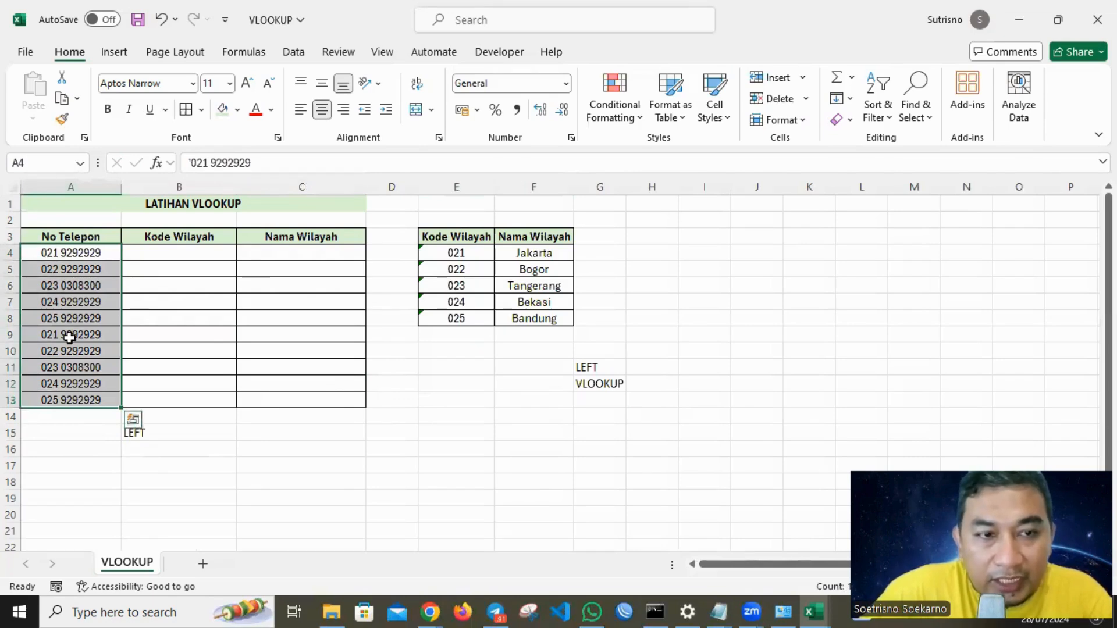
Enter the formula =LEFT(A4;3) in B4 to extract the area code from the phone number.
click(169, 250)
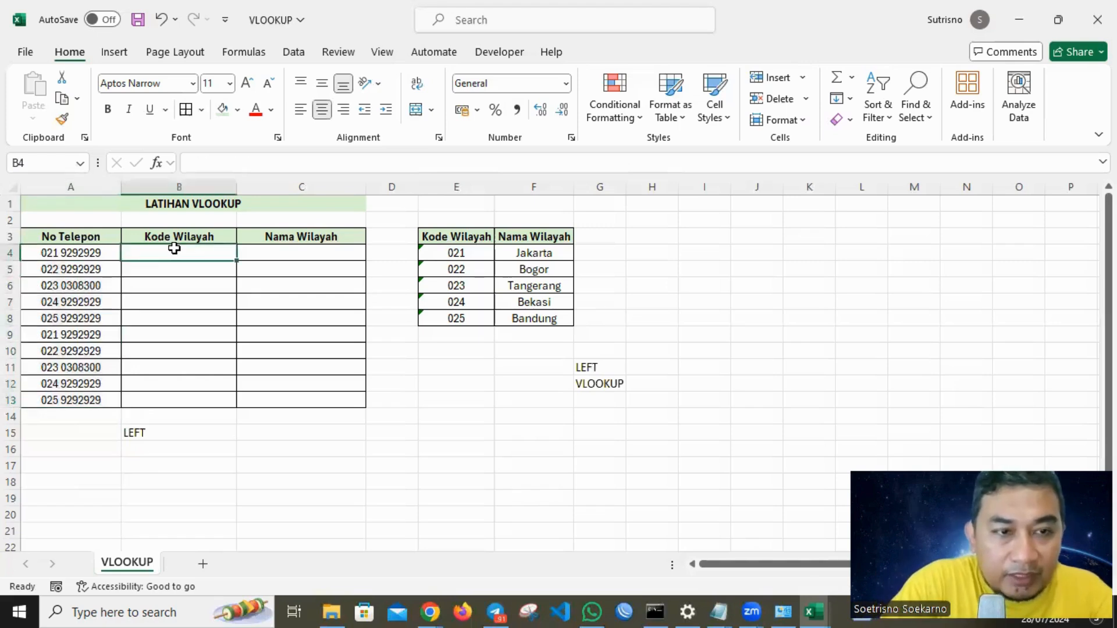
text(=)
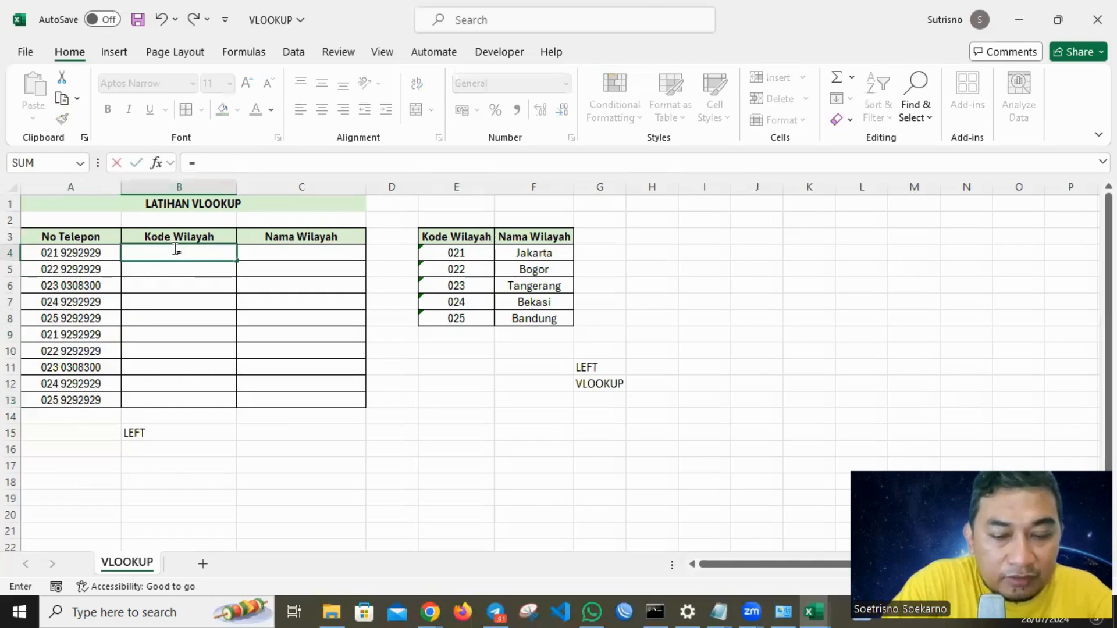
text(LEF)
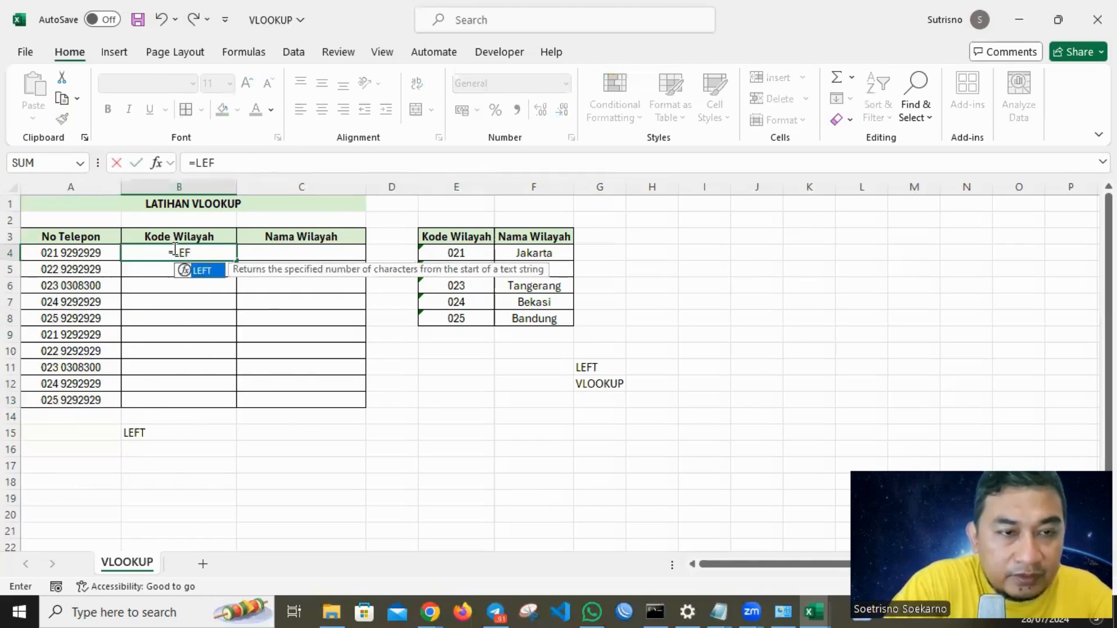
text(T()
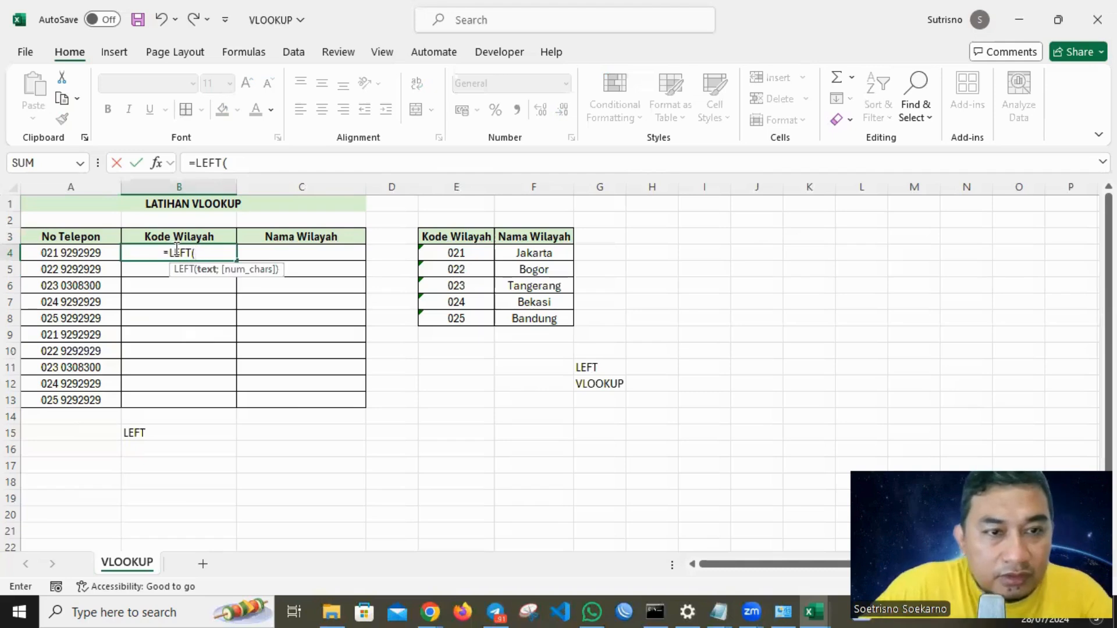
click(251, 162)
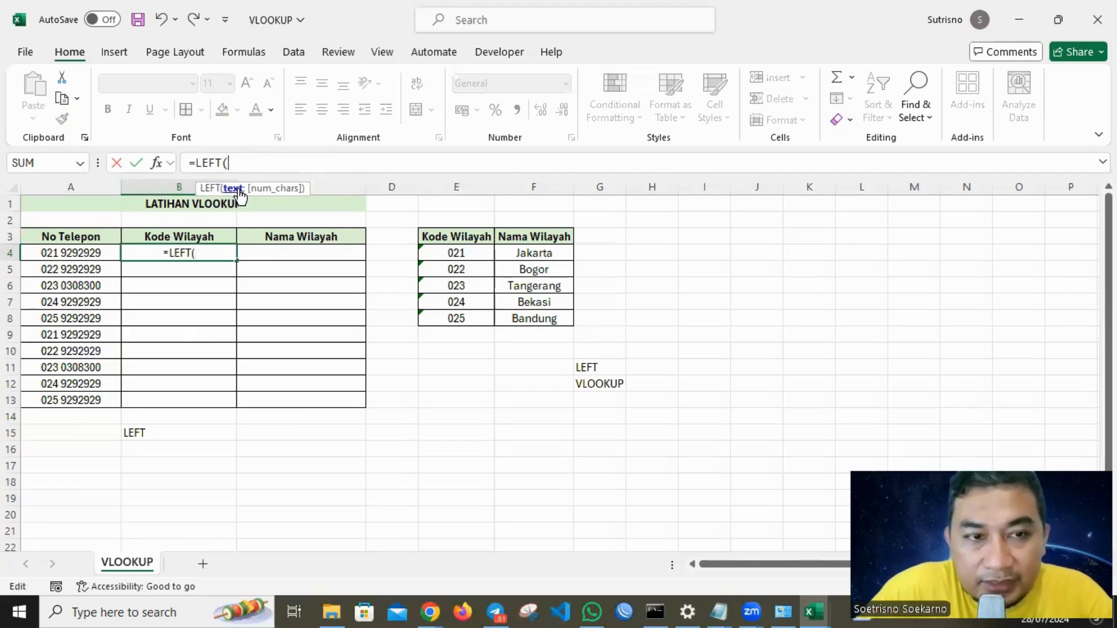
click(71, 251)
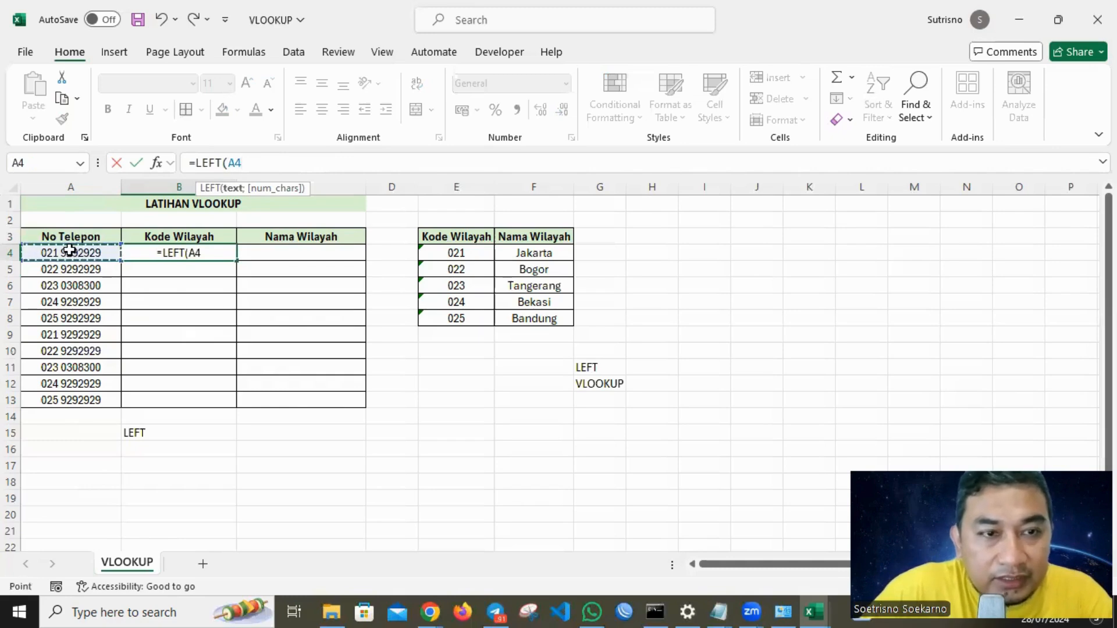
text(;)
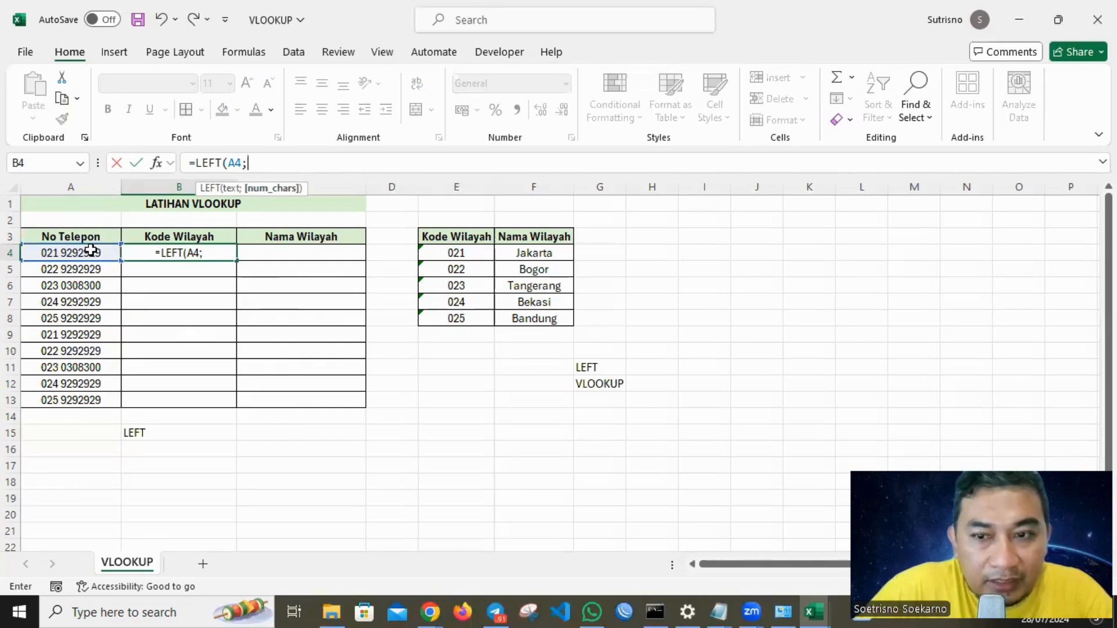
text(3)
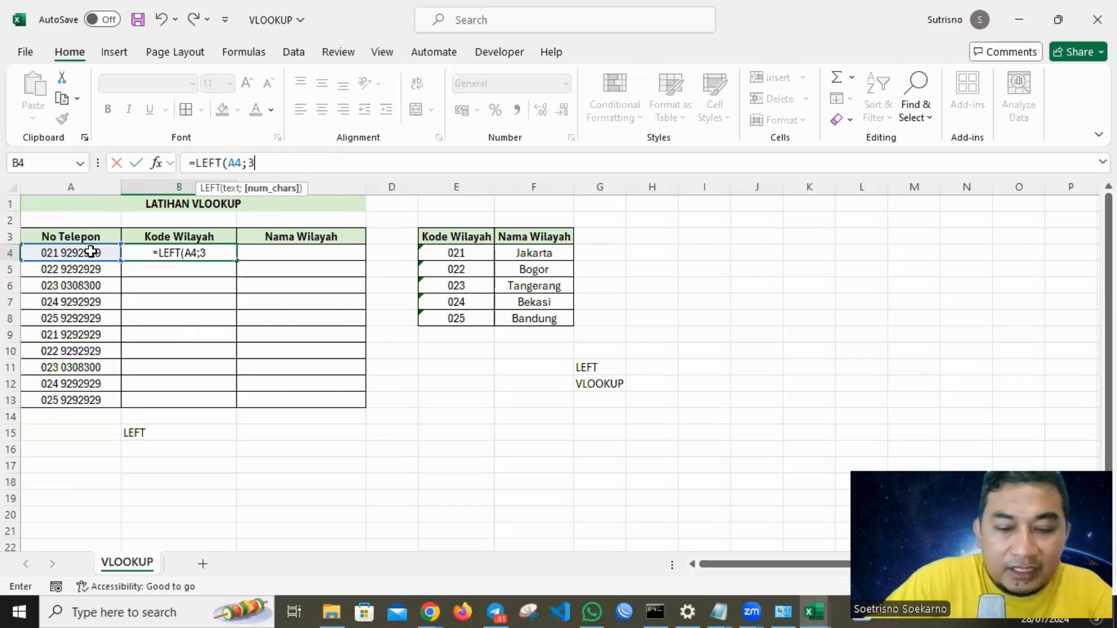
text())
key(Return)
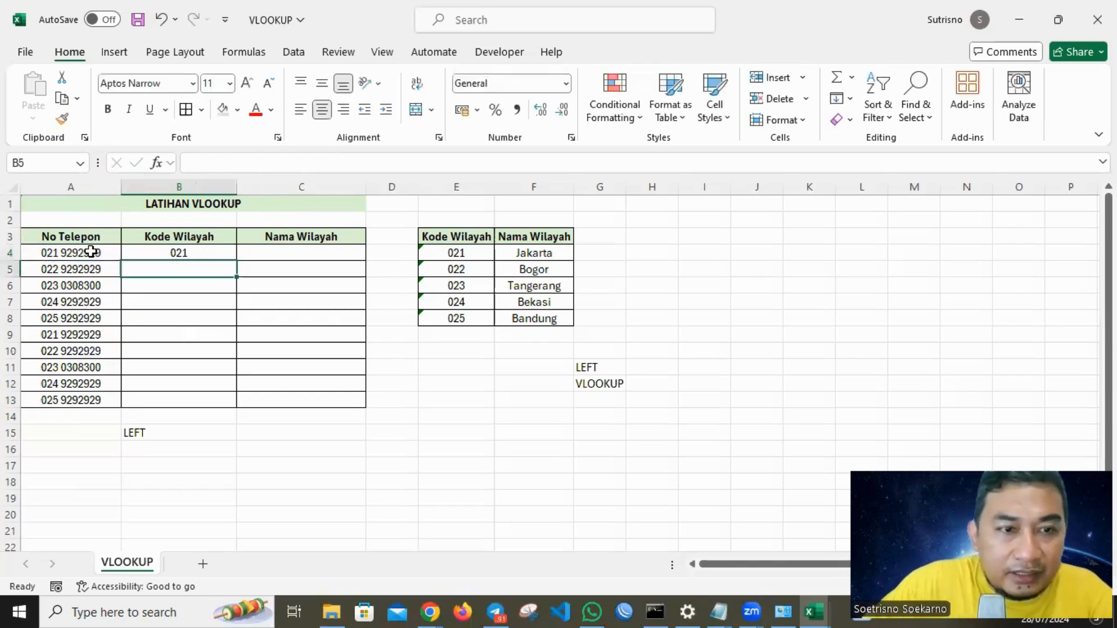
Fill the LEFT formula down from B4 through B13.
click(205, 254)
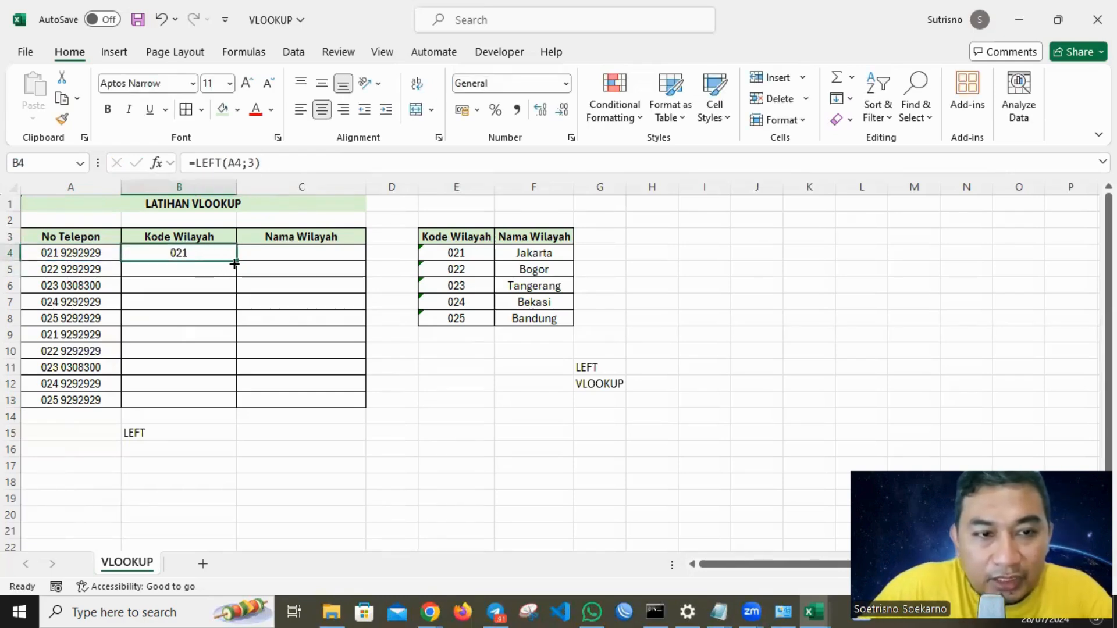
double_click(239, 263)
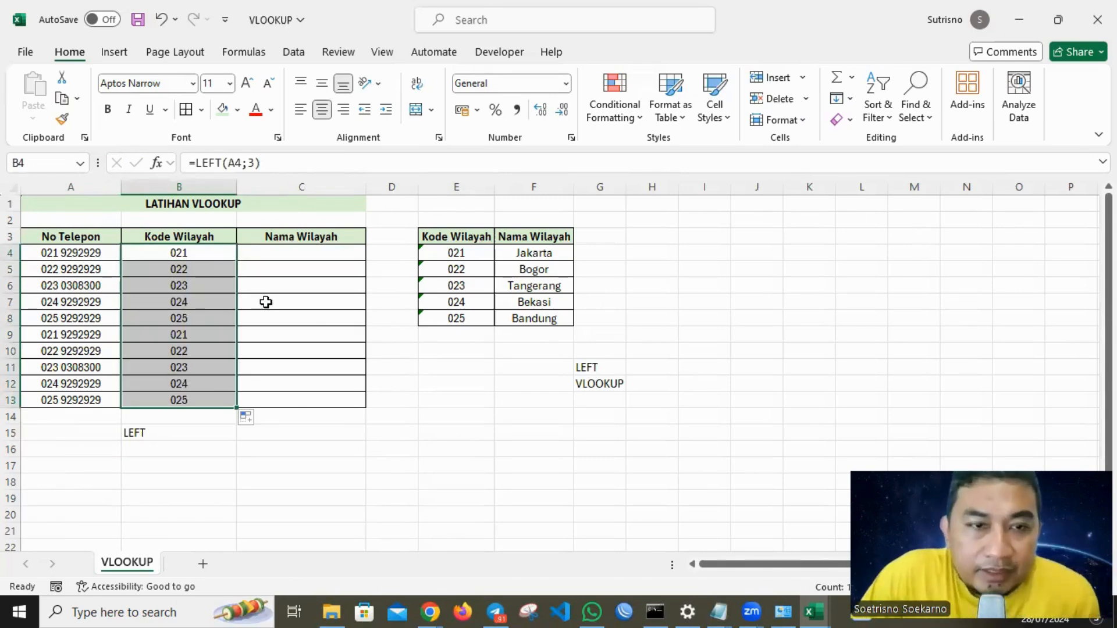
click(281, 250)
click(210, 250)
drag(203, 289, 221, 398)
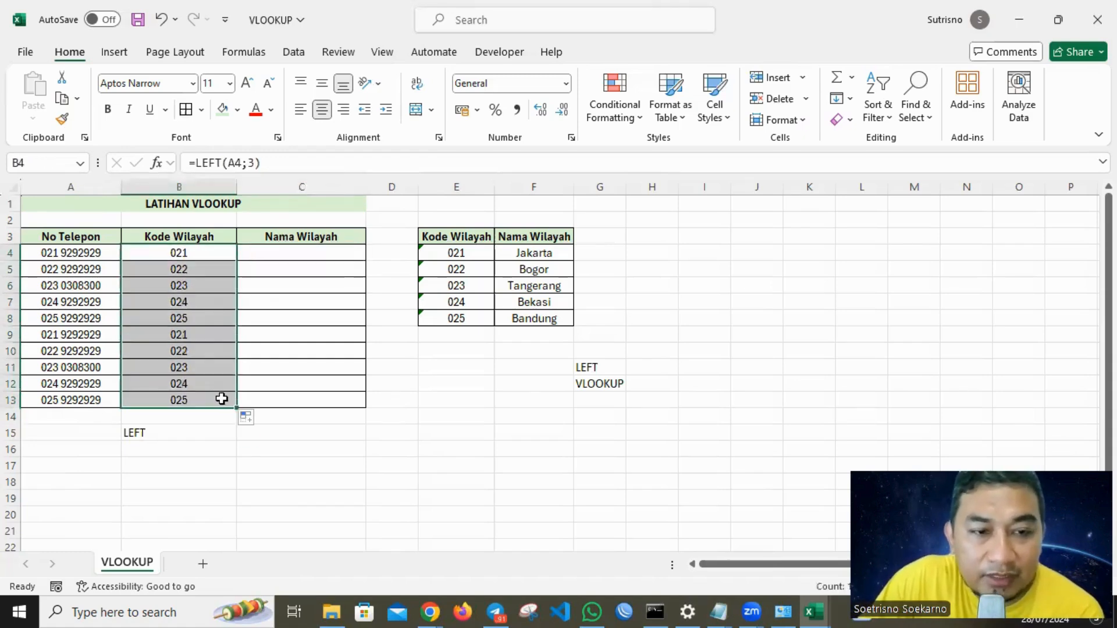
Enter the labels VLOOKUP and VERTICAL in C15 and C16 beneath the Nama Wilayah column.
click(190, 433)
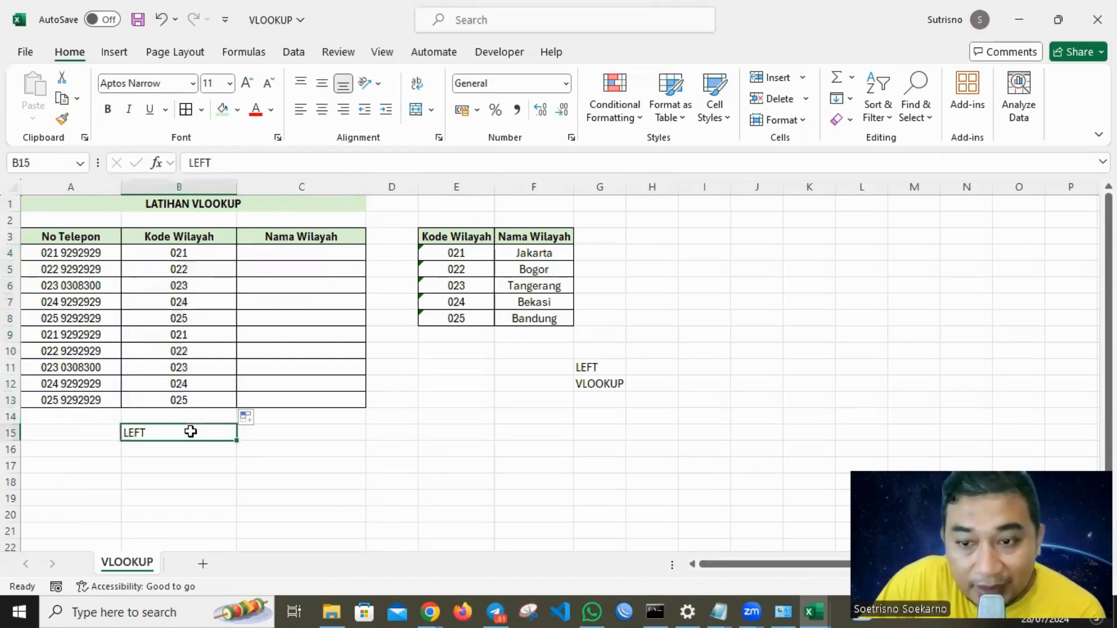
click(283, 436)
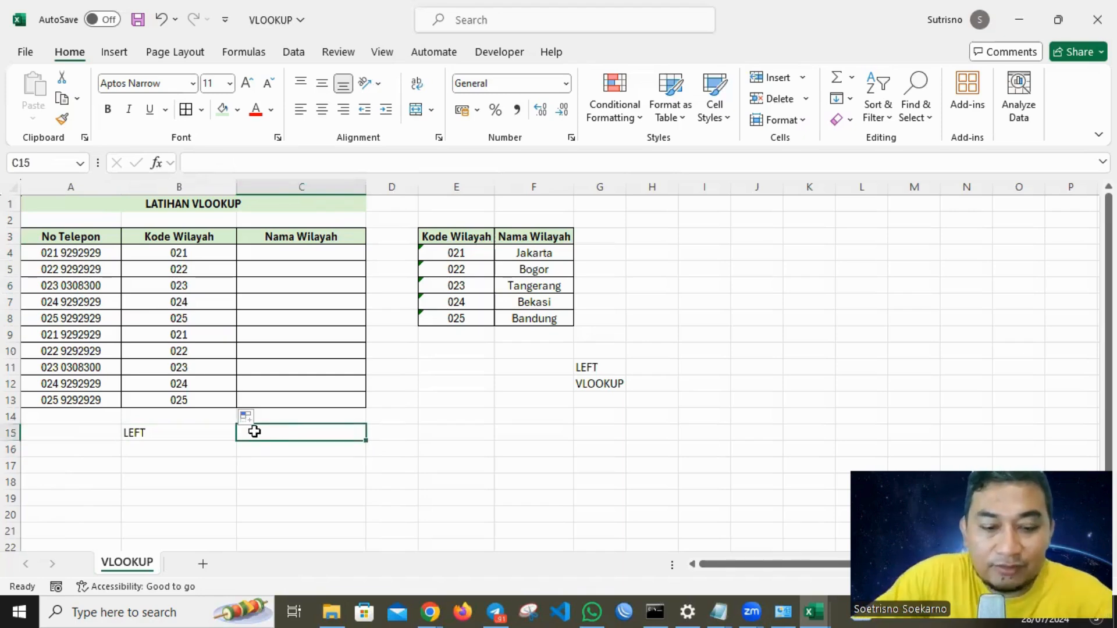
text(VLOOKU)
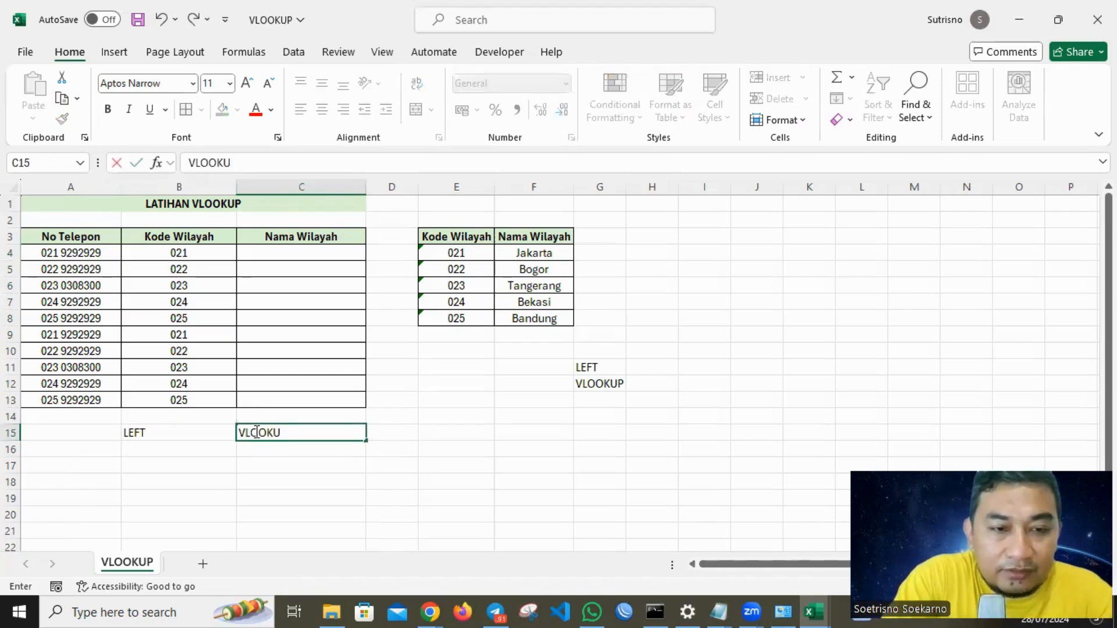
text(P)
key(Return)
click(255, 431)
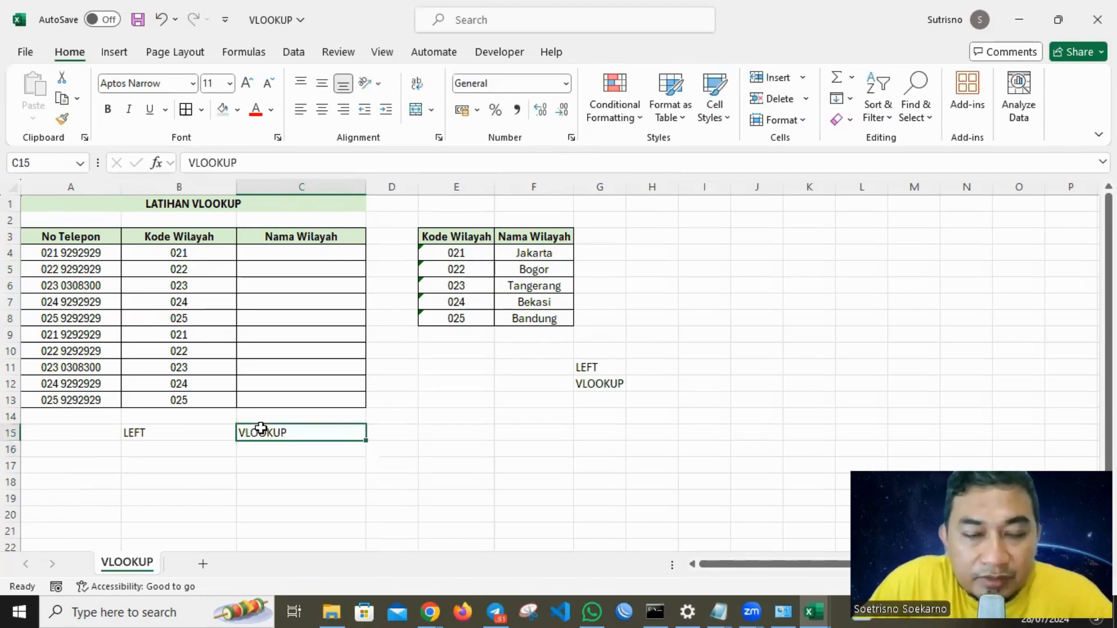
click(321, 250)
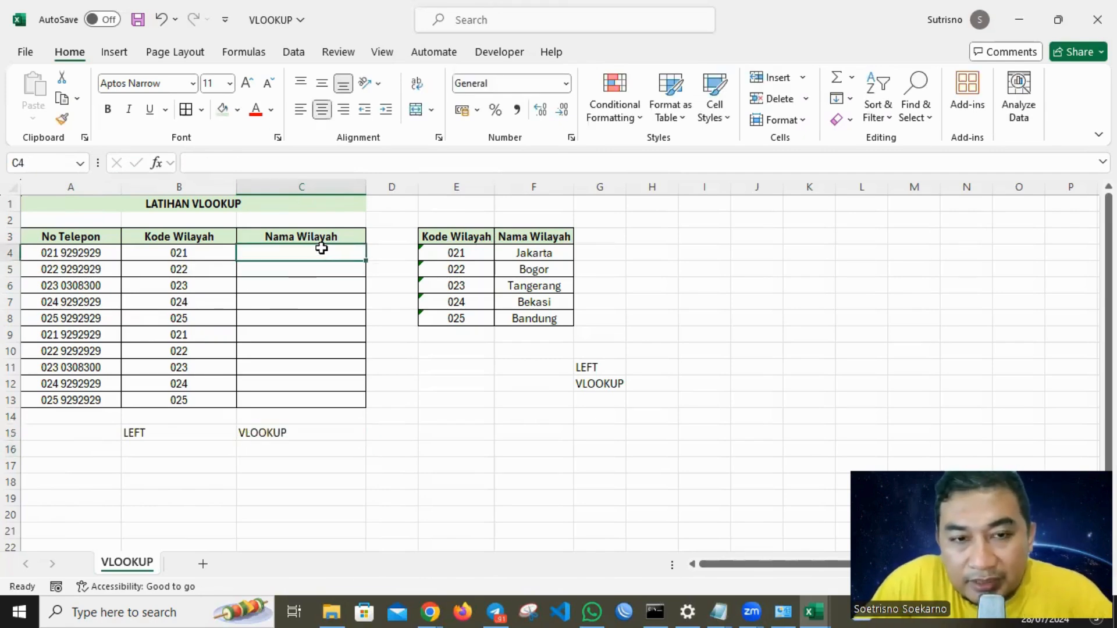
click(283, 431)
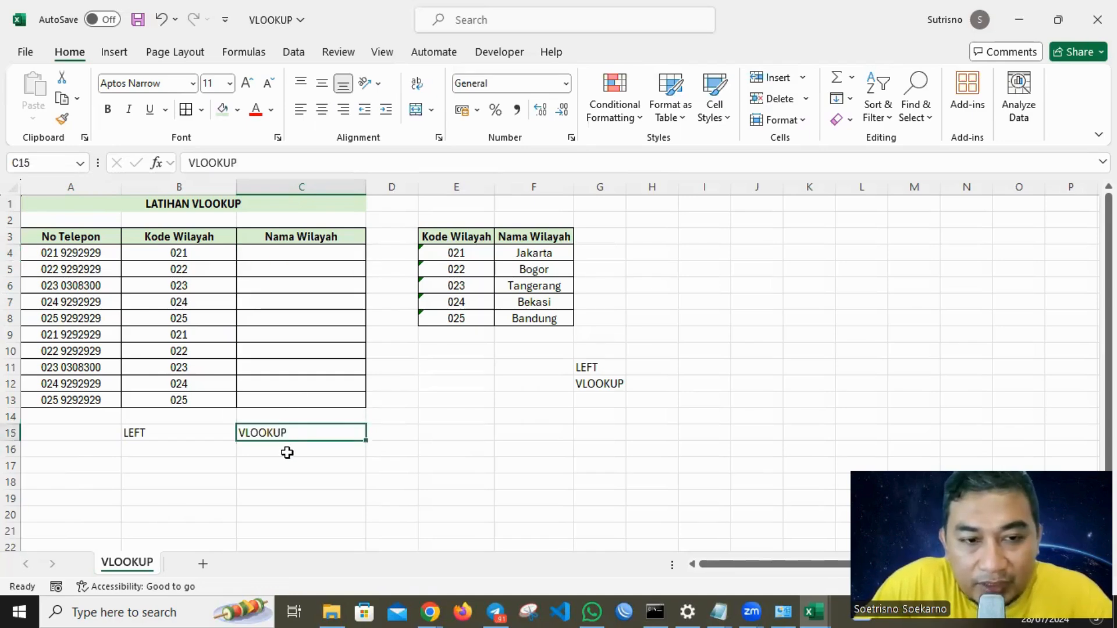
click(284, 450)
text(VERTICAL)
key(Return)
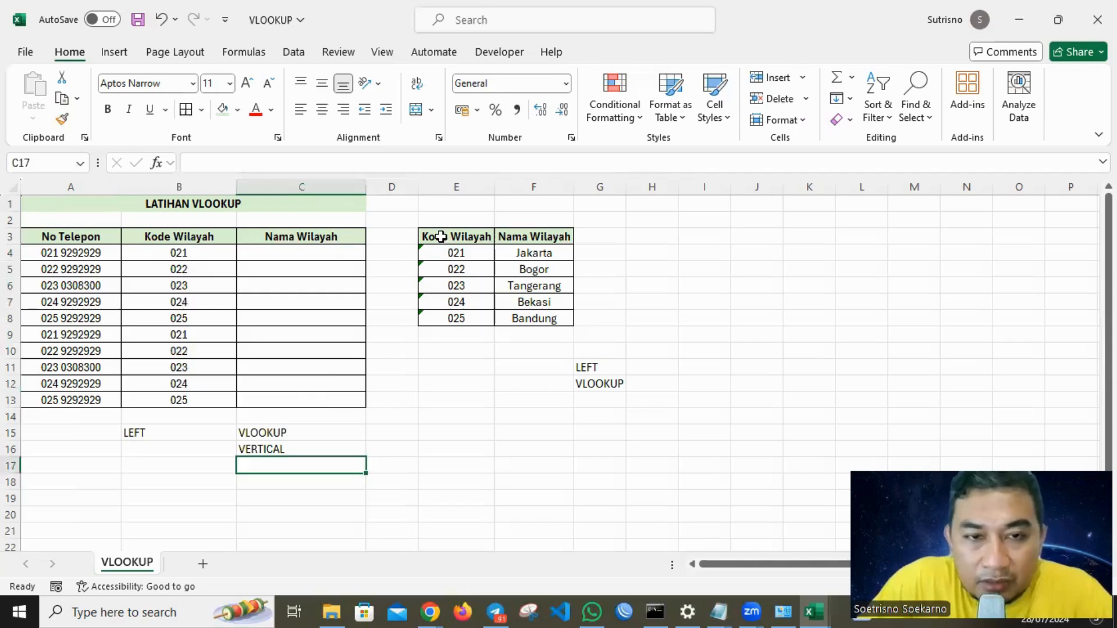
Review the reference table's Kode Wilayah and Nama Wilayah columns as lookup source.
drag(441, 233, 434, 318)
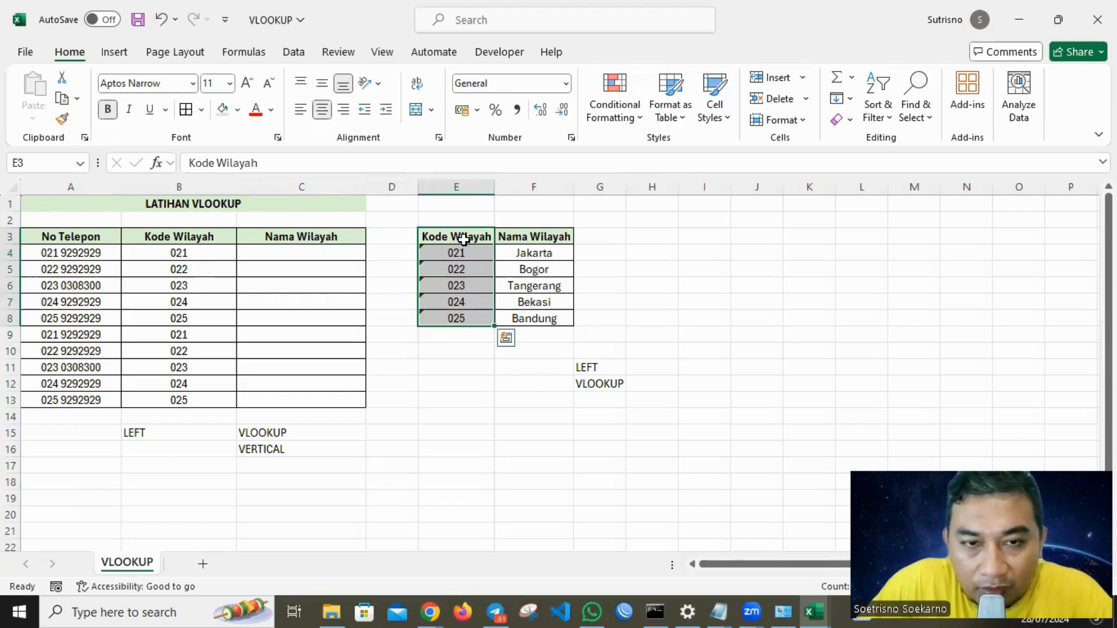
click(528, 239)
drag(473, 253, 460, 318)
drag(516, 254, 511, 316)
click(668, 252)
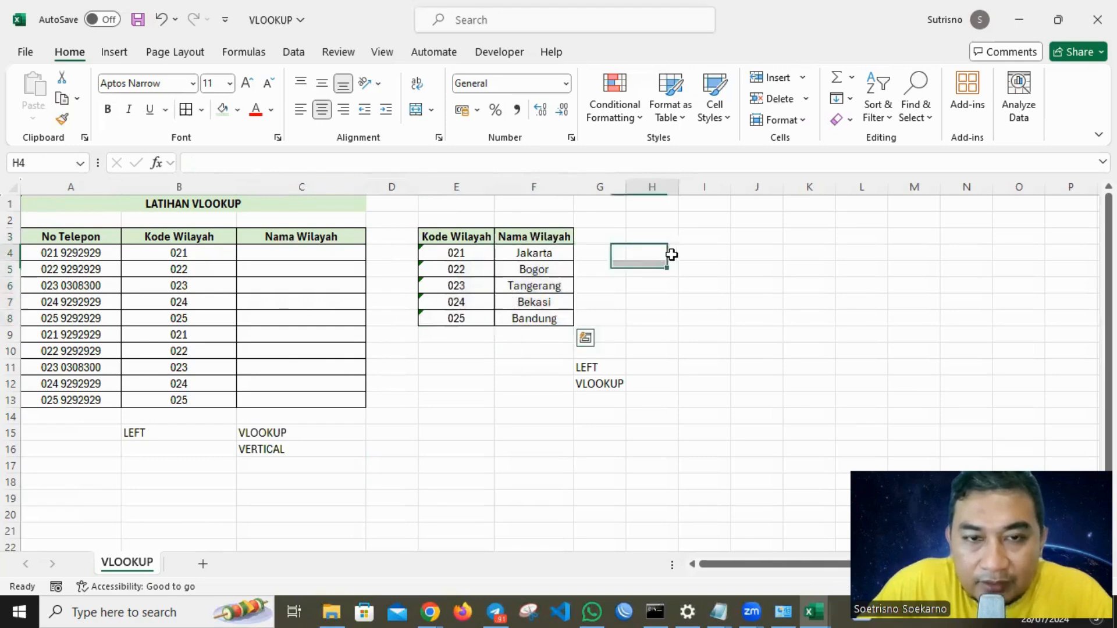
Name the reference table range E3:F8 as DATAKU.
drag(439, 231, 529, 317)
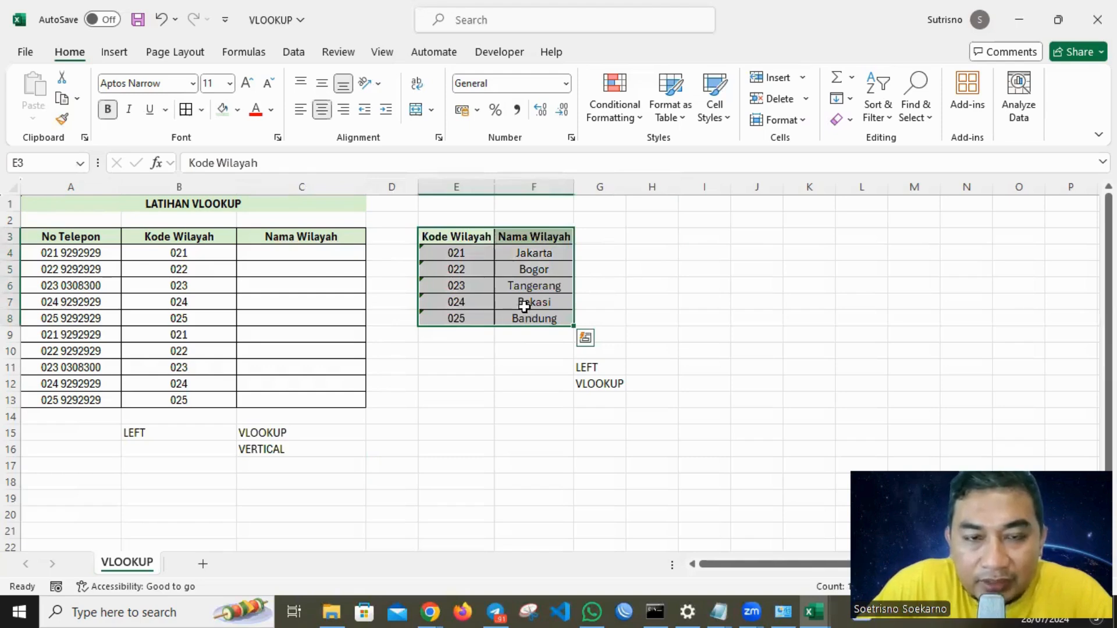
drag(447, 235, 553, 318)
click(56, 164)
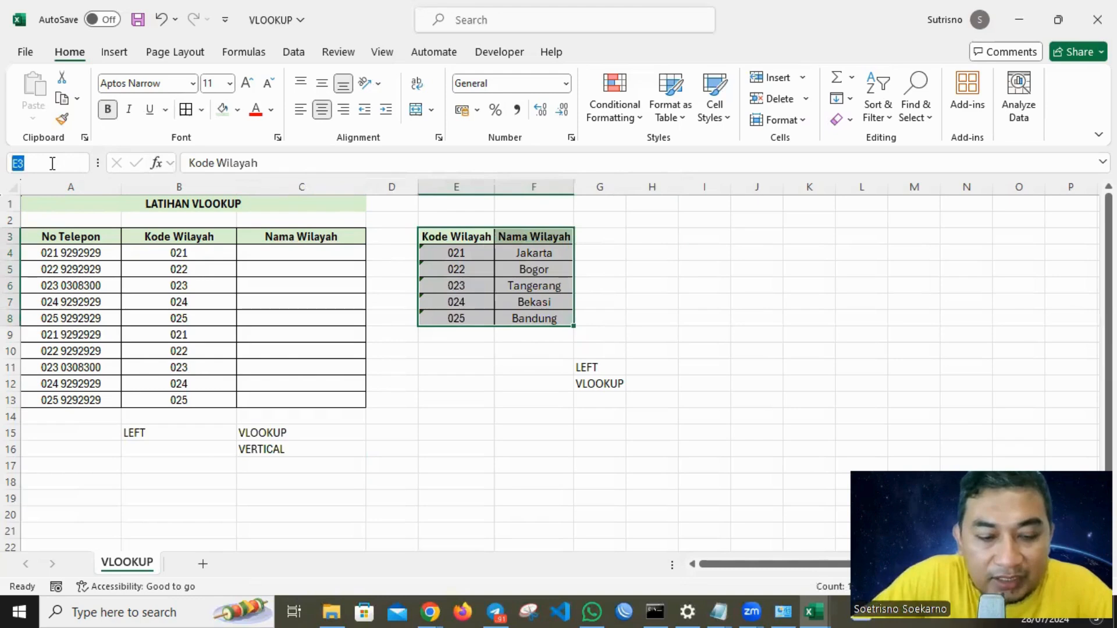
text(DATAKU)
key(Return)
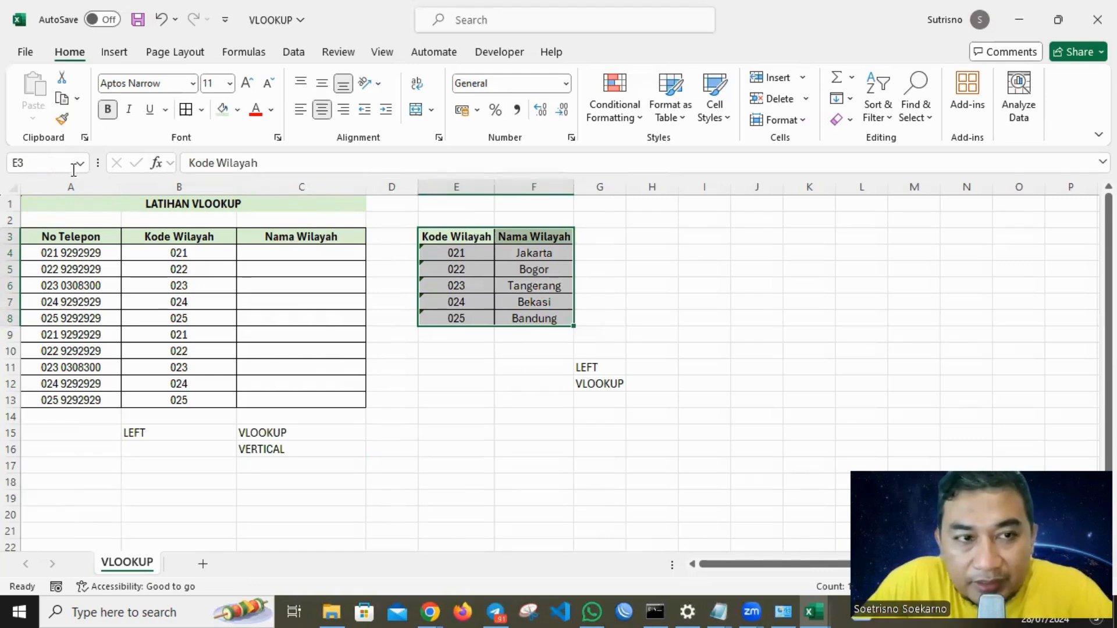
Begin a VLOOKUP formula in C4 using B4 as the lookup value and the DATAKU range as the table array.
click(320, 254)
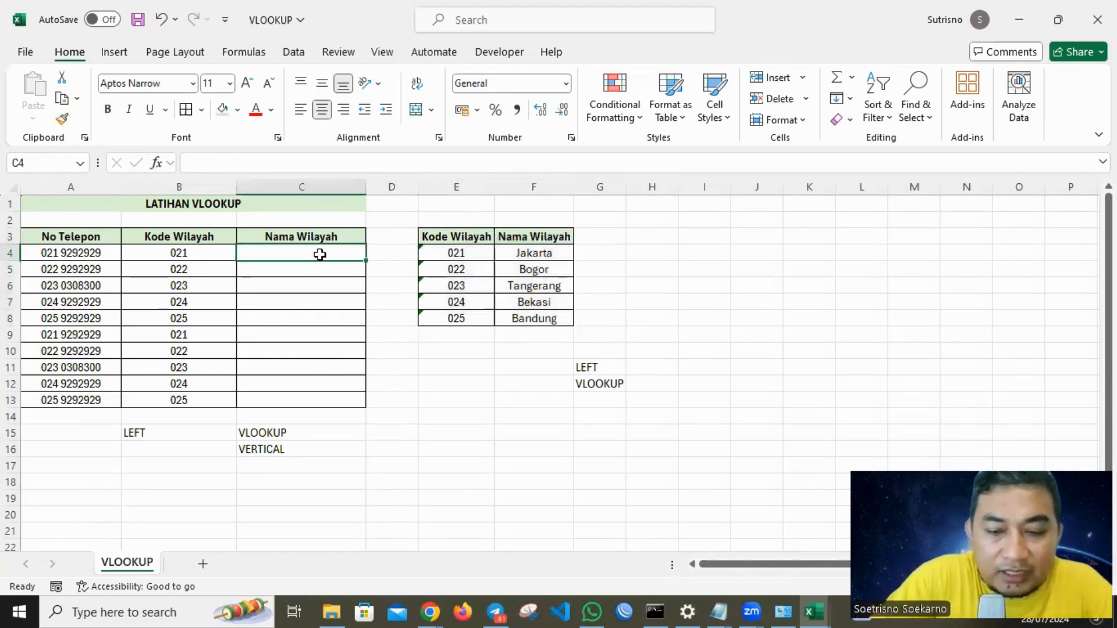
text(=VL)
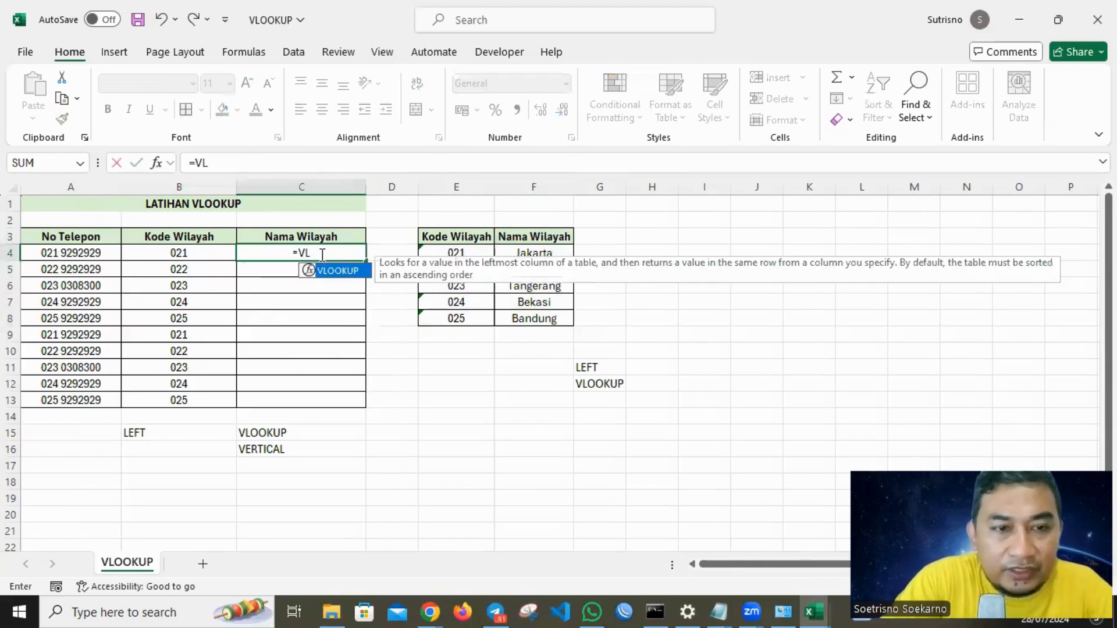
double_click(351, 270)
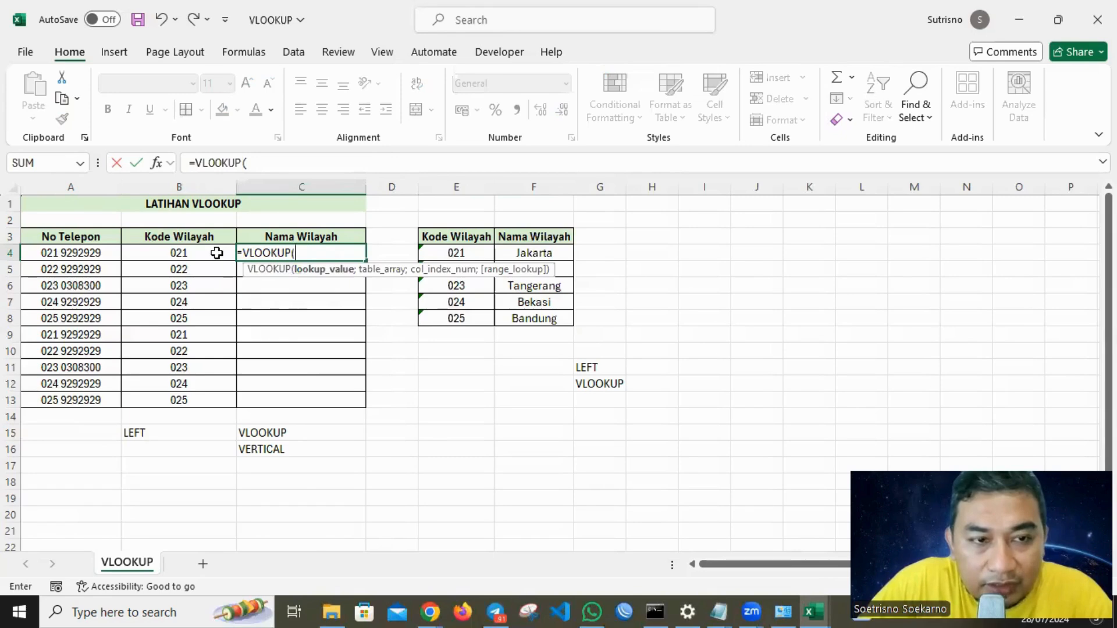
click(171, 254)
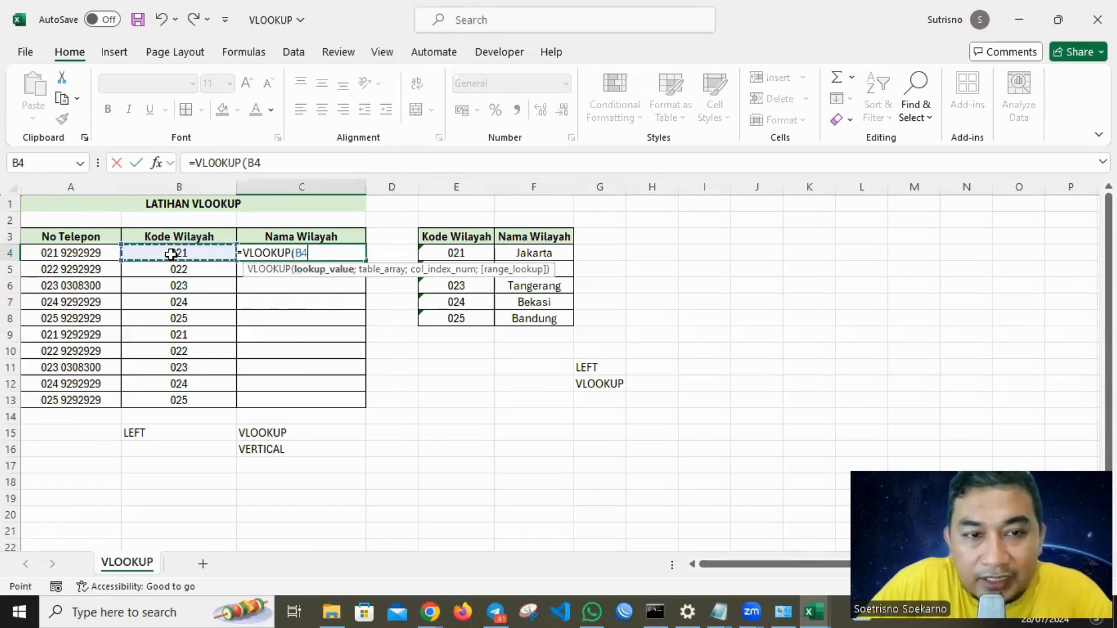
text(;)
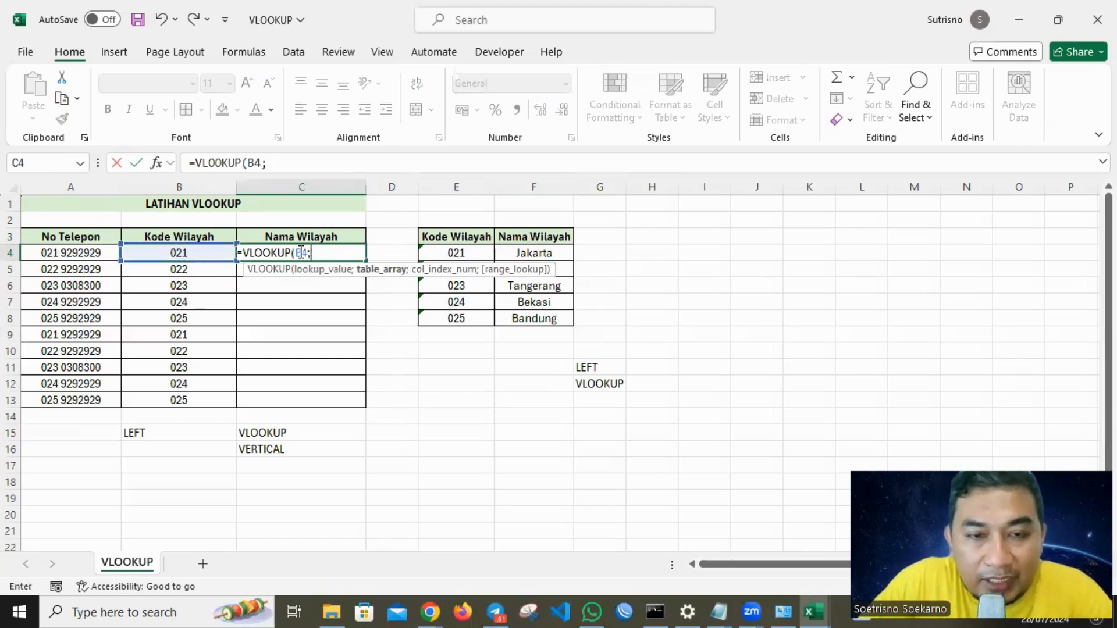
drag(460, 237, 519, 319)
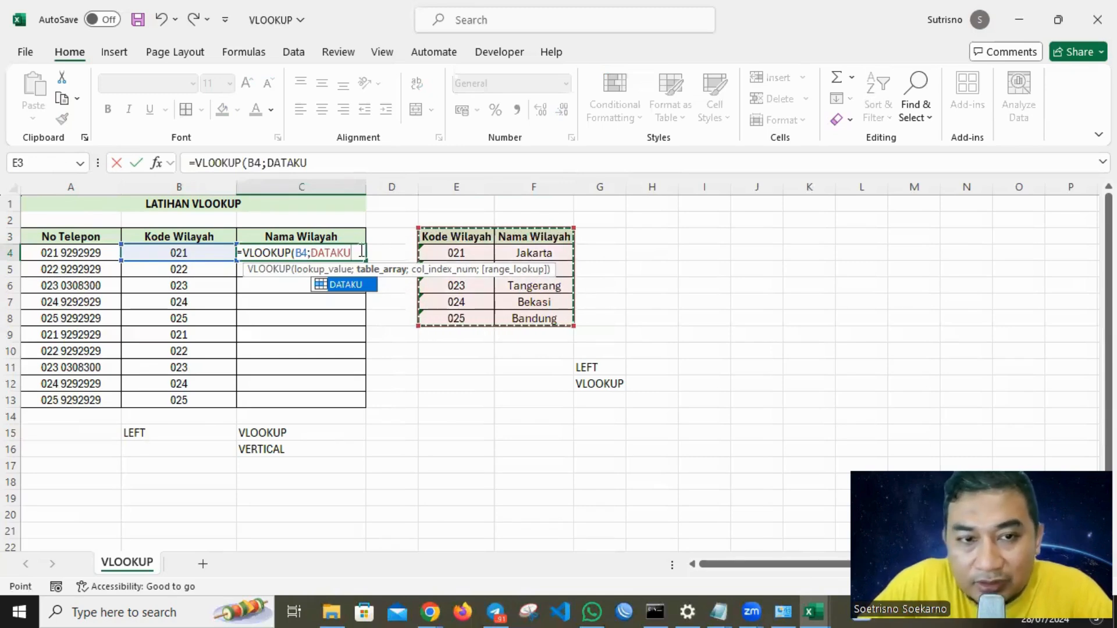
drag(462, 234, 538, 317)
key(BackSpace)
key(BackSpace)
key(BackSpace)
key(BackSpace)
key(BackSpace)
key(BackSpace)
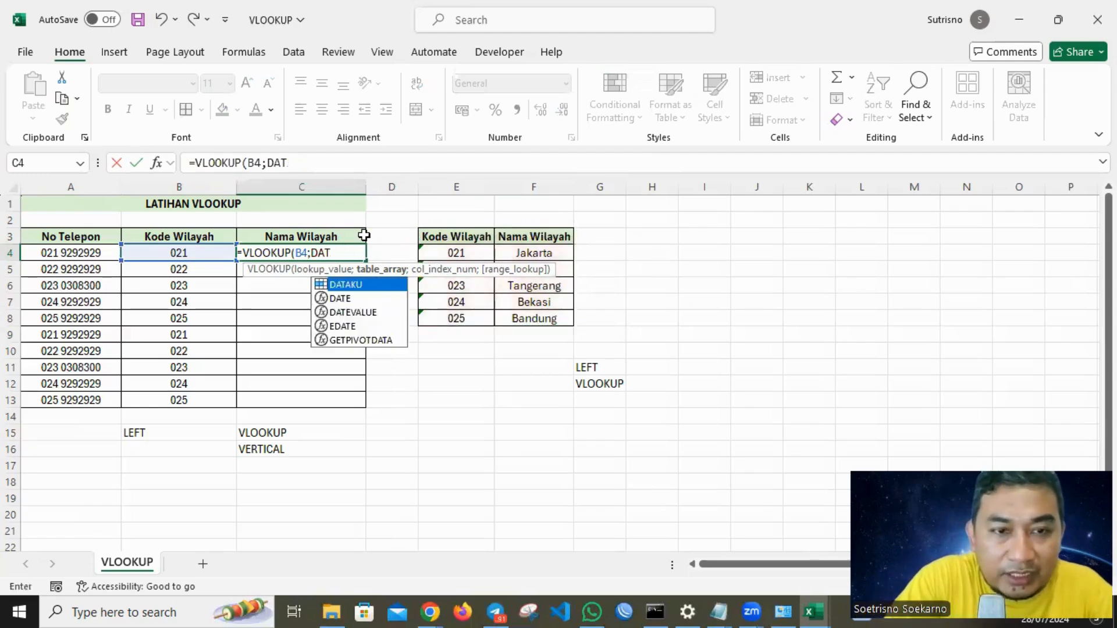
text(DATA)
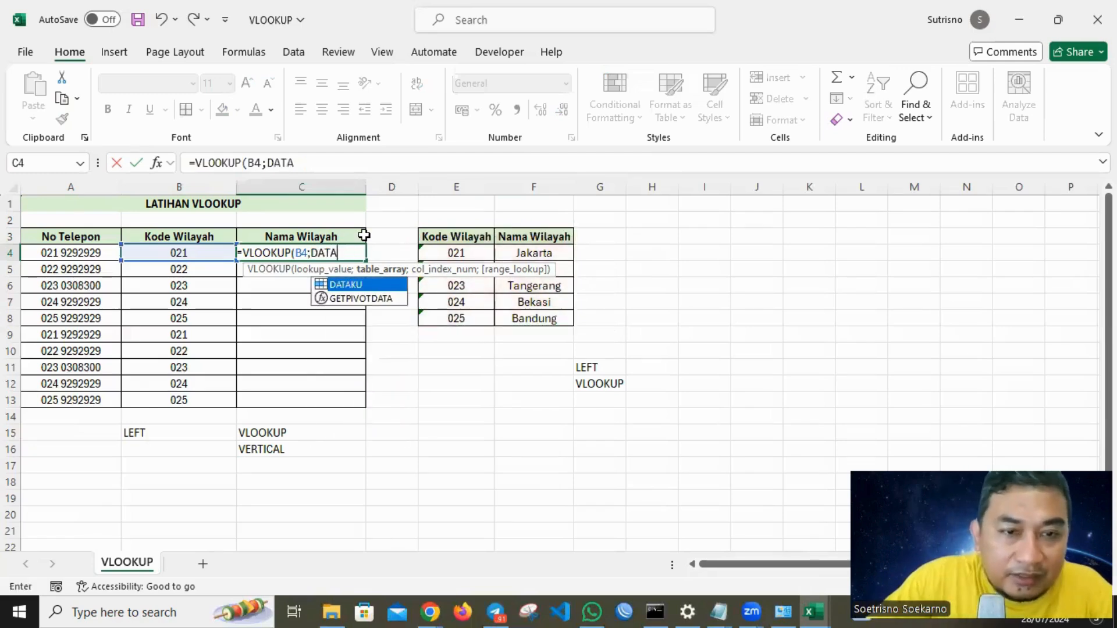
double_click(357, 283)
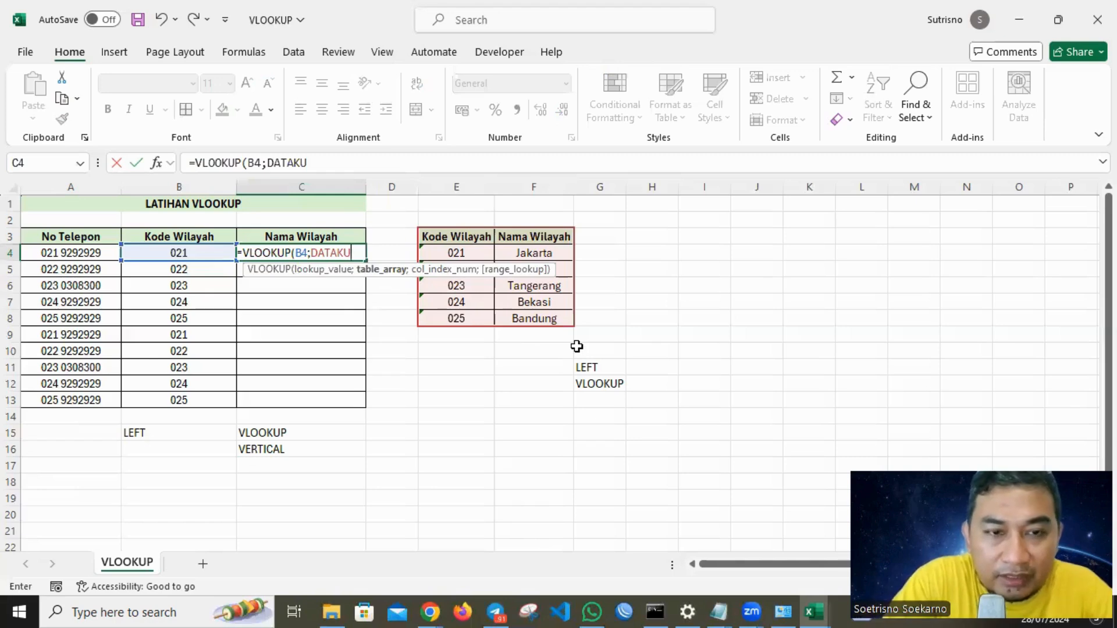
Complete the formula as =VLOOKUP(B4;DATAKU;2;0) with column index 2 and exact match.
text(;)
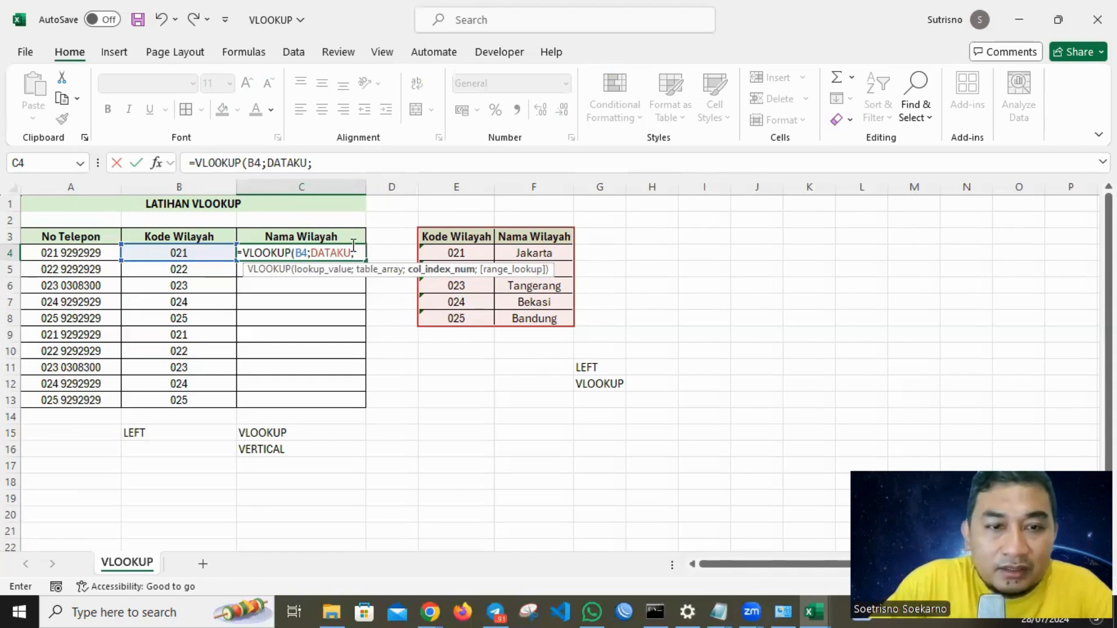
text(2;)
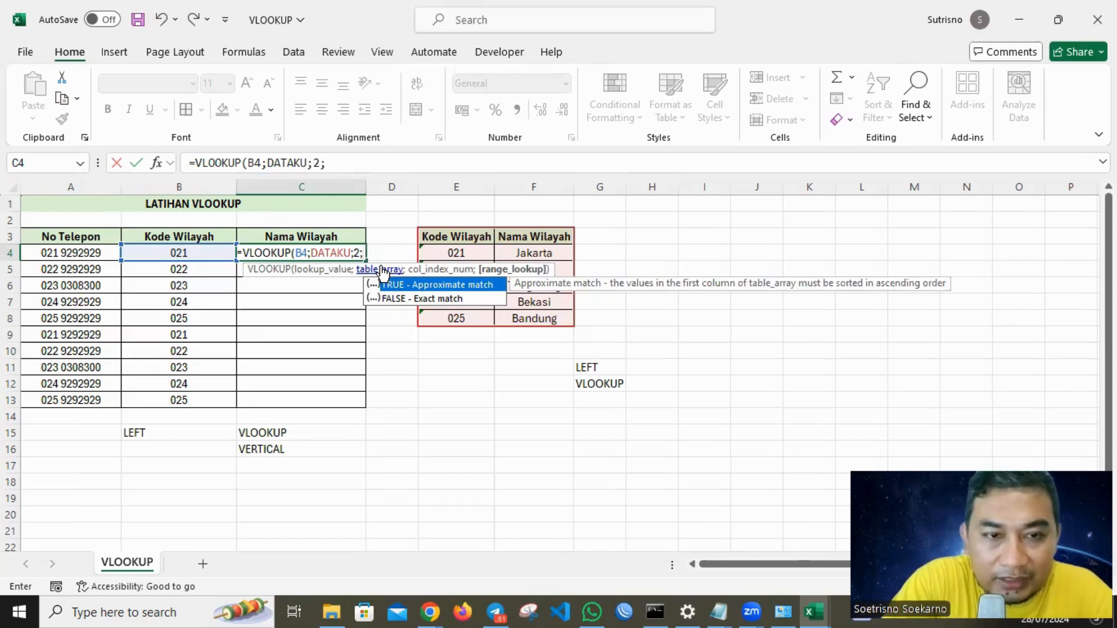
text(0))
key(Return)
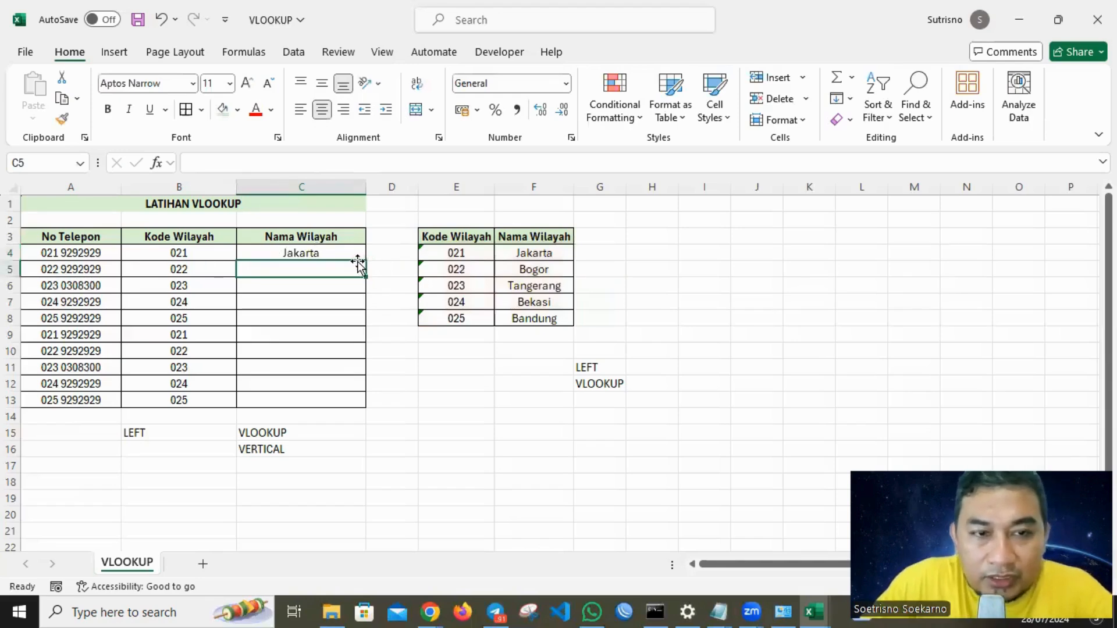
Fill the VLOOKUP formula down from C4 through C13.
click(357, 255)
drag(367, 262, 359, 406)
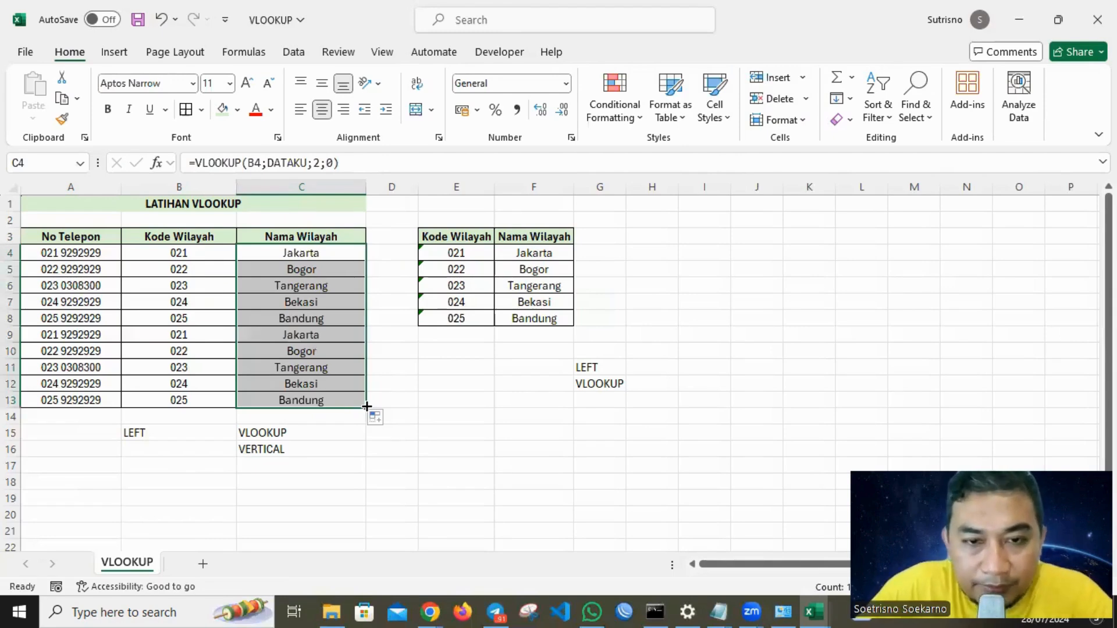
Clear the LEFT and VLOOKUP notes from G11:G12 and switch to the presentation window.
drag(578, 365, 616, 385)
key(Delete)
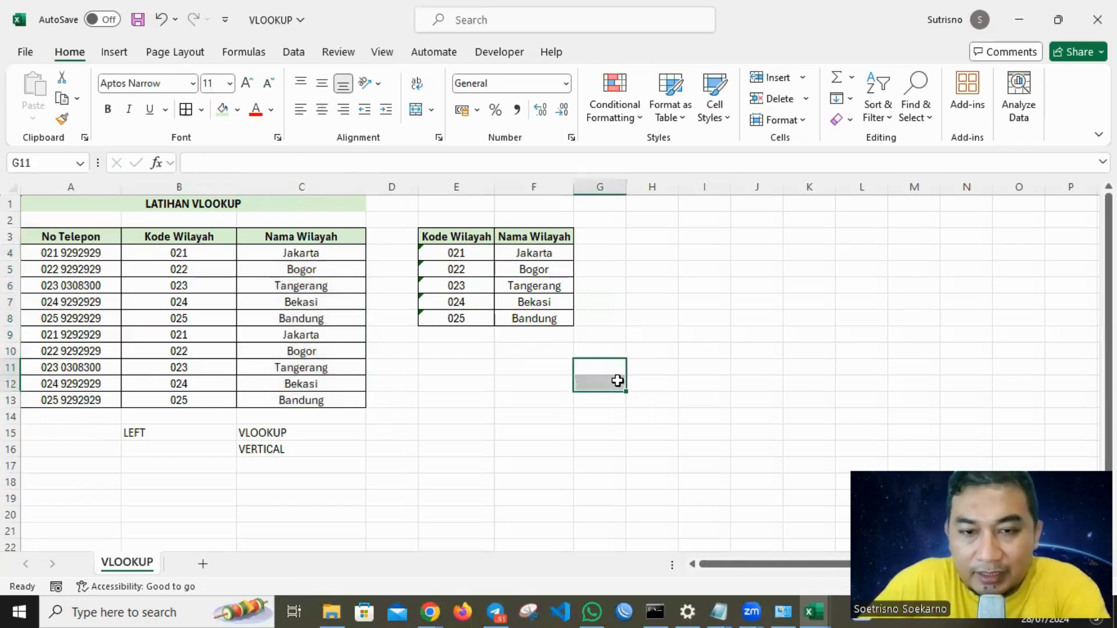
click(669, 303)
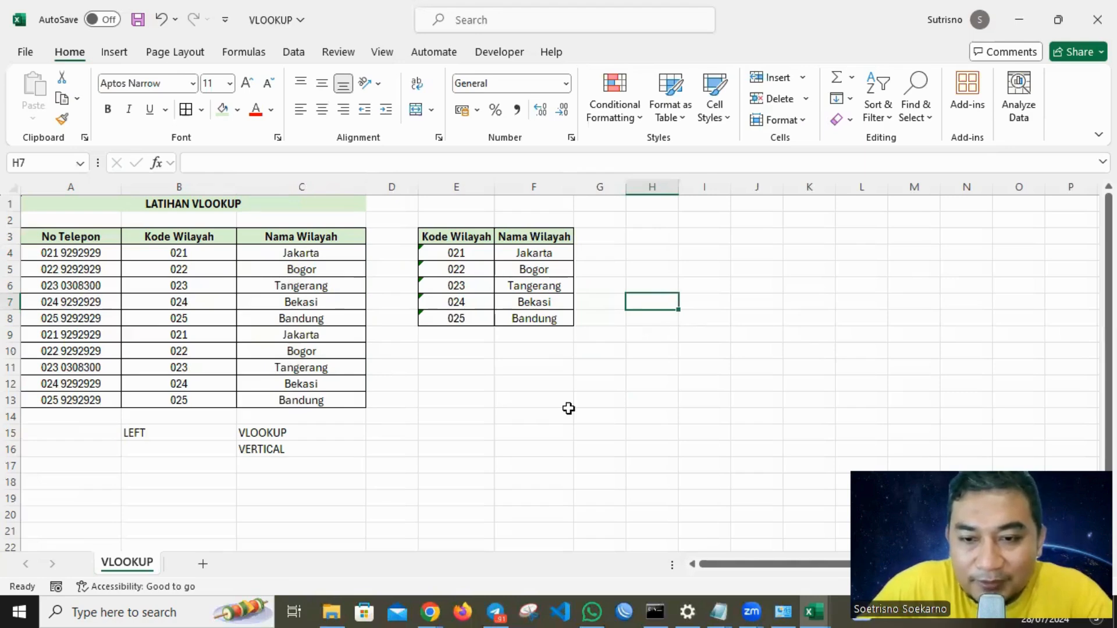
key(alt+Tab)
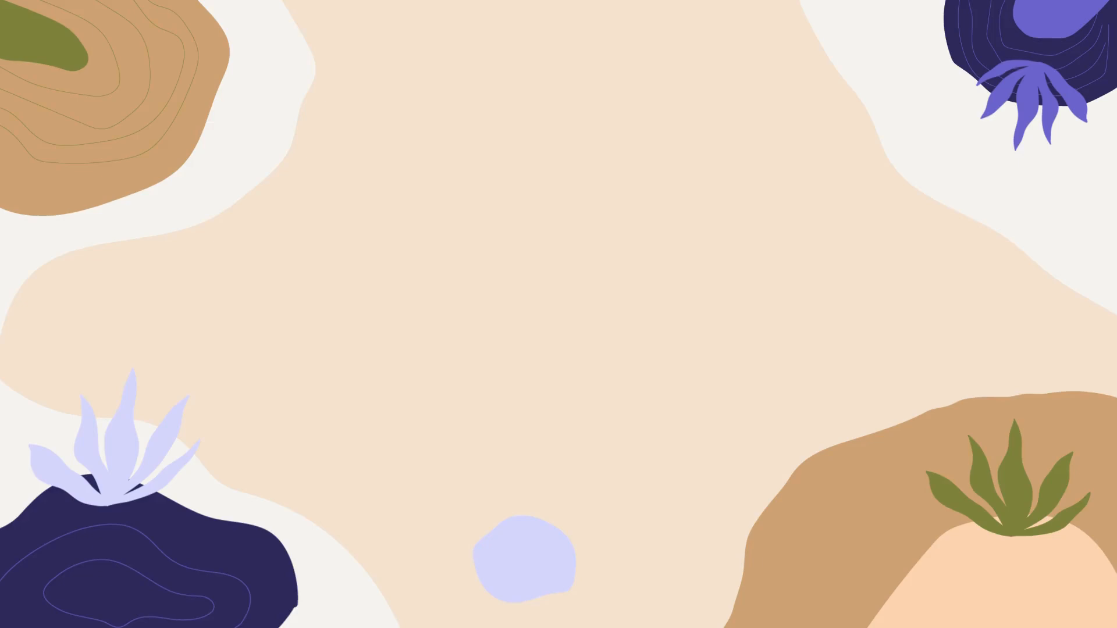